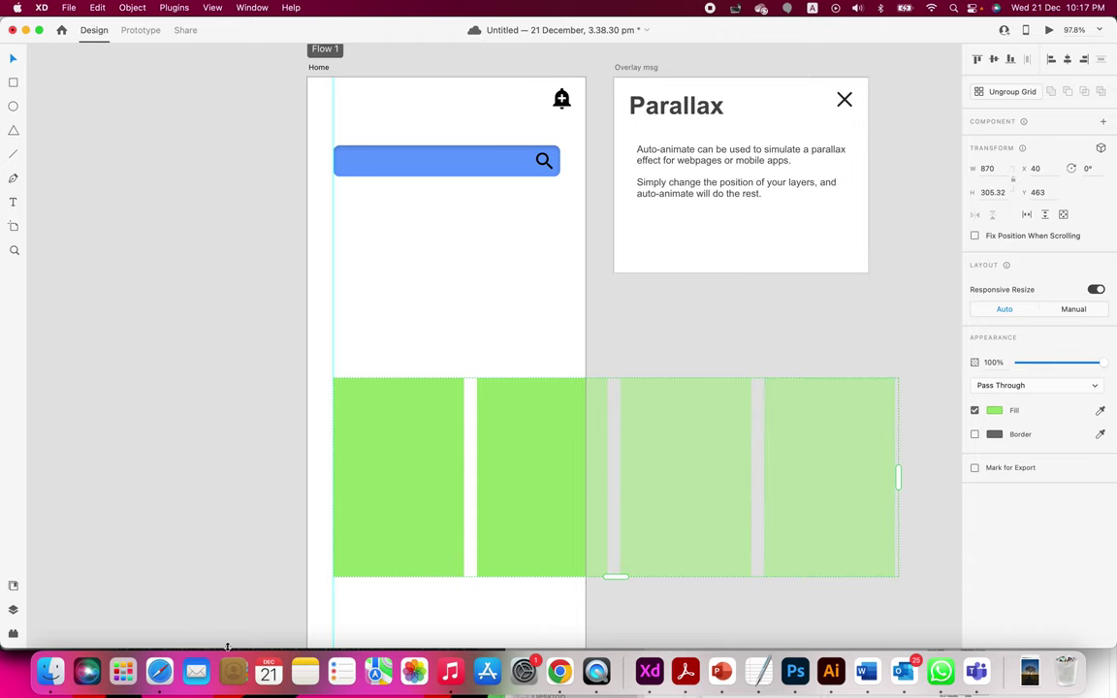
# Step: Fill the green repeat grid with the four pexels tree photos from the Downloads folder and ungroup the grid
pyautogui.click(50, 671)
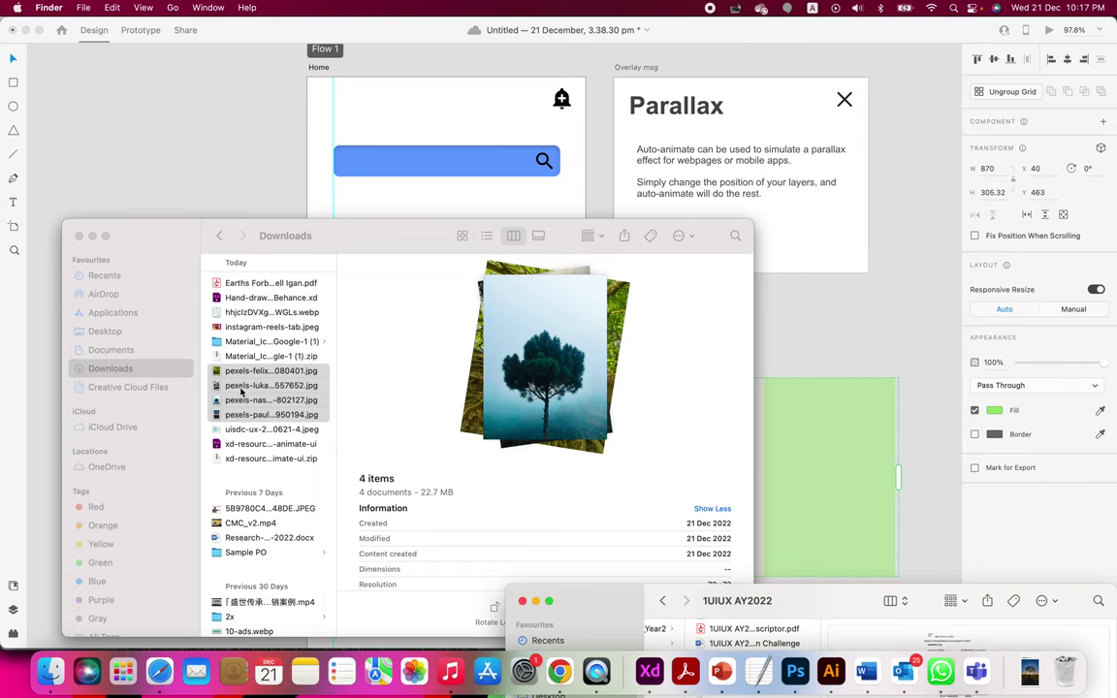
pyautogui.moveTo(242, 392); pyautogui.dragTo(808, 451)
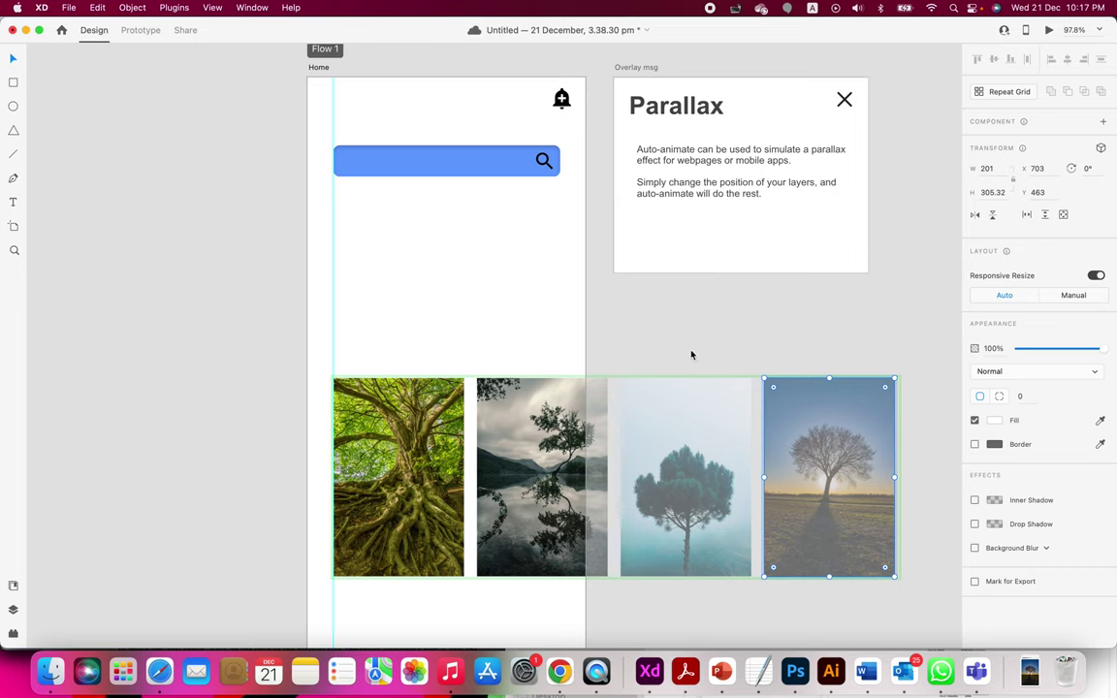
pyautogui.click(529, 336)
pyautogui.click(508, 419)
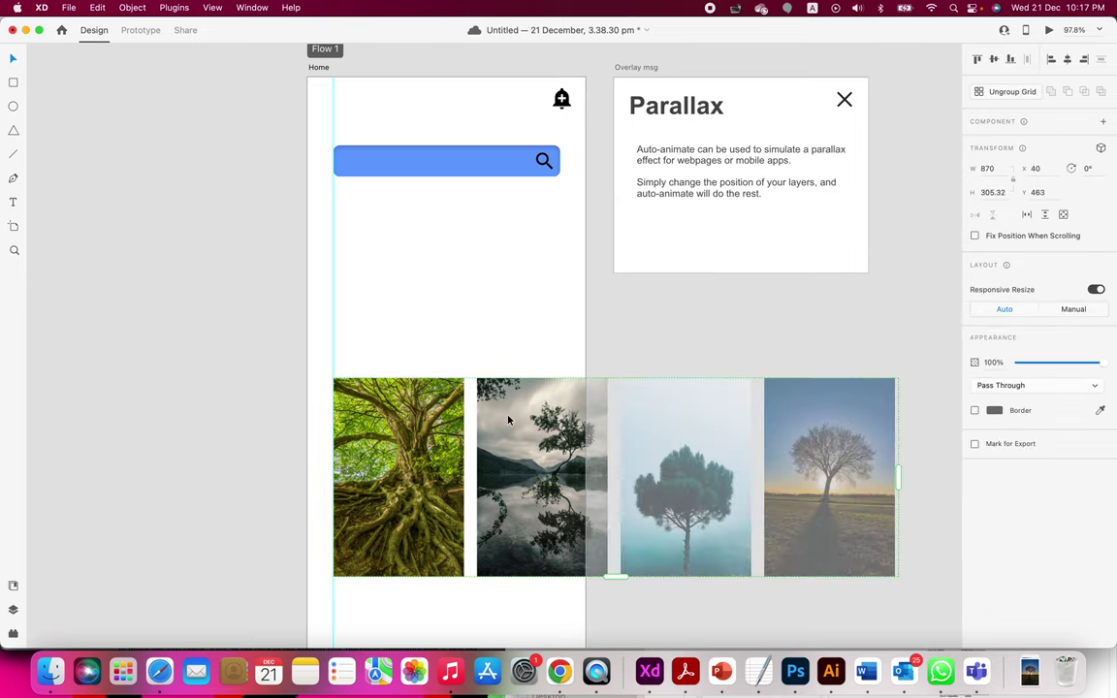
pyautogui.click(1008, 94)
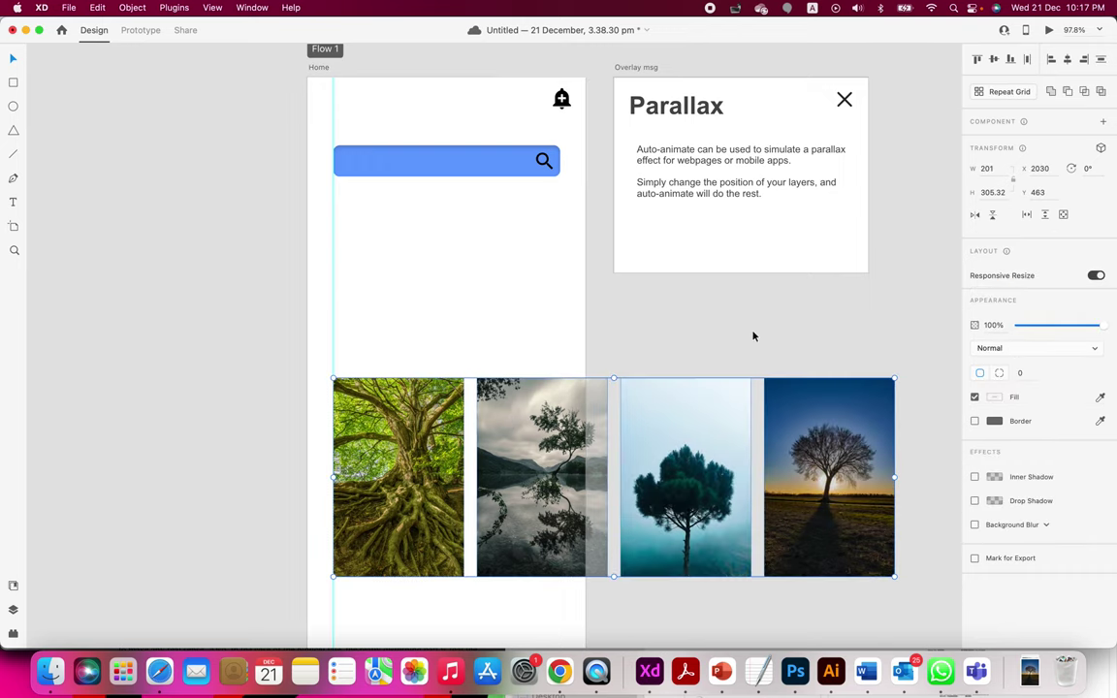
# Step: Group the four separate tree photos and make the group a horizontal scroll group
pyautogui.click(524, 427)
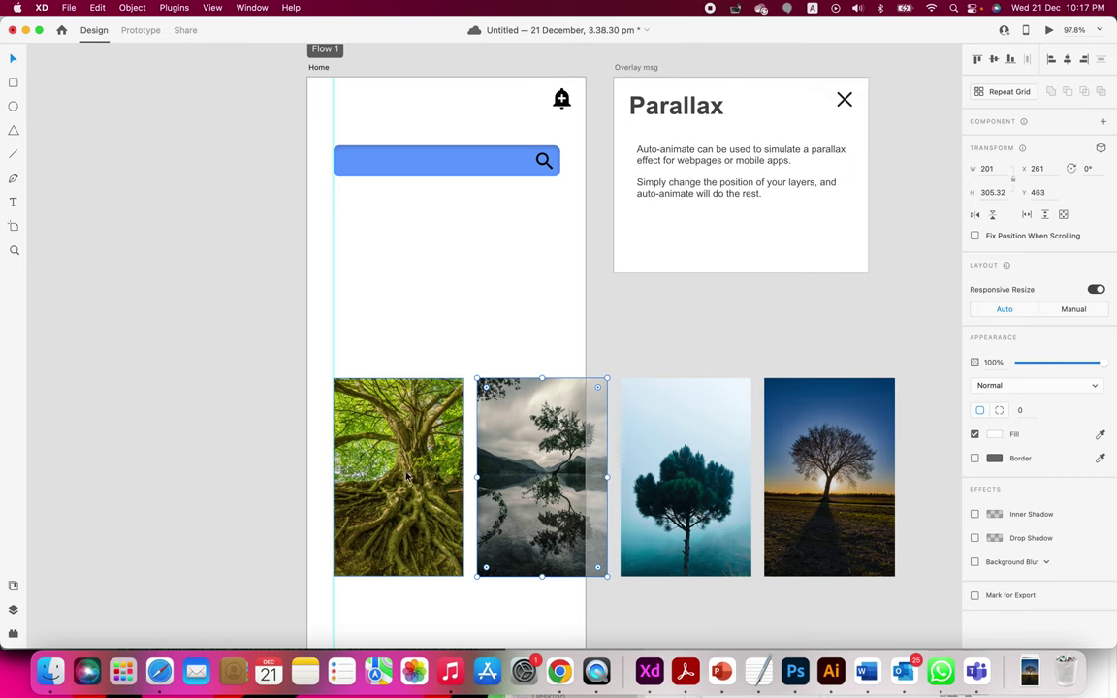
pyautogui.click(685, 476)
pyautogui.click(829, 460)
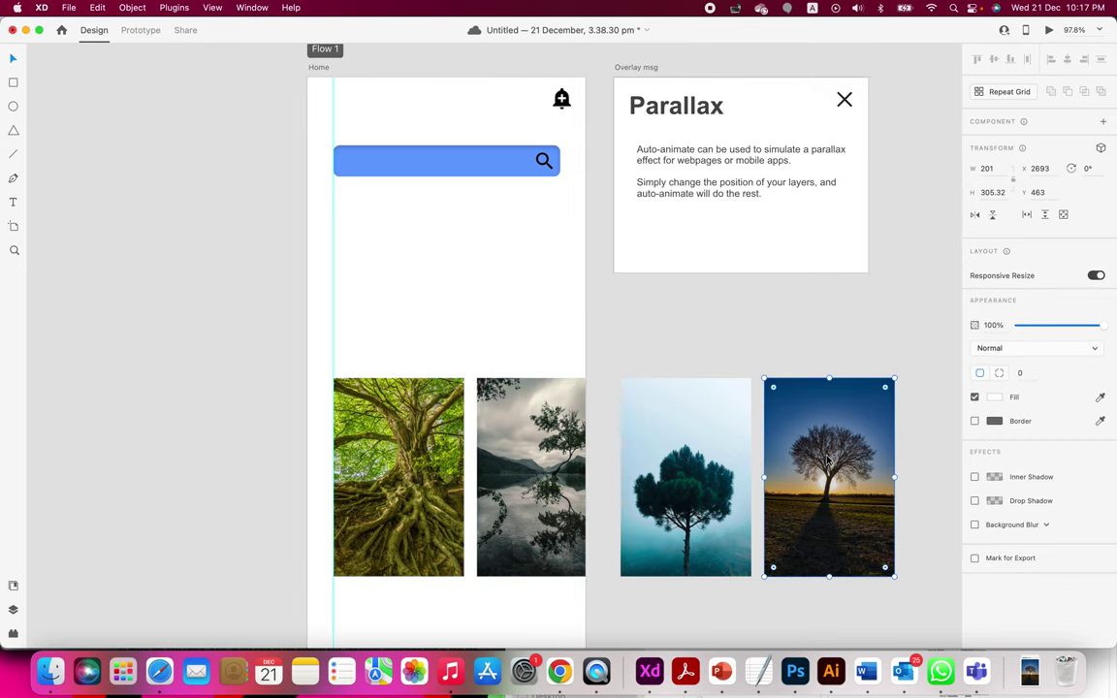
pyautogui.click(926, 434)
pyautogui.moveTo(923, 419); pyautogui.dragTo(337, 490)
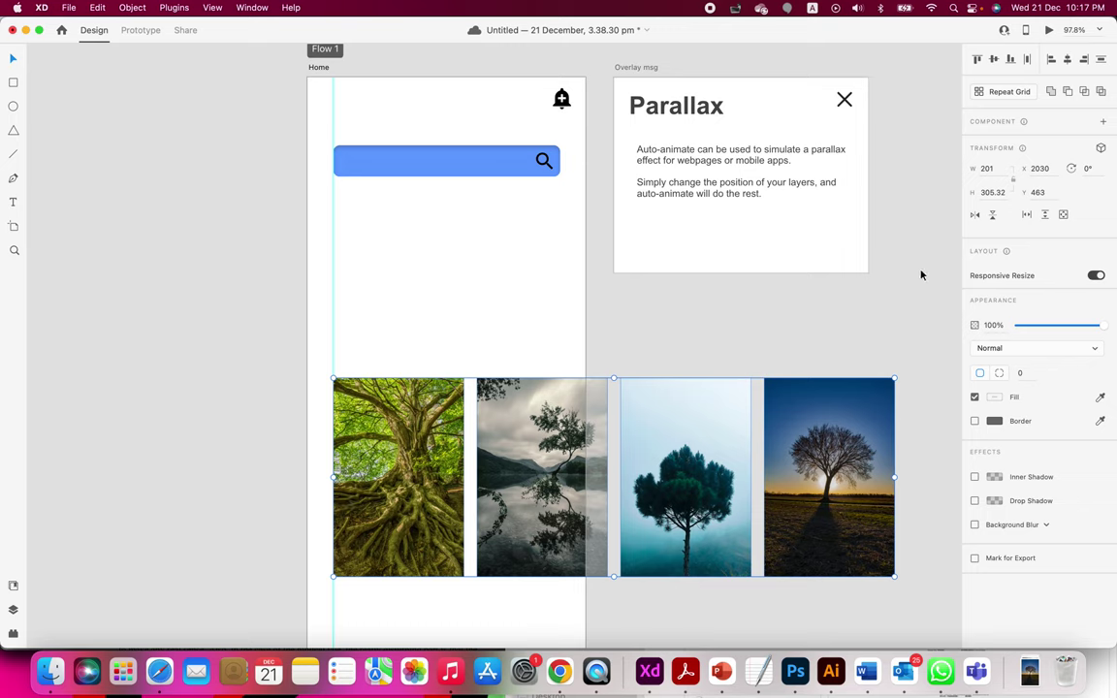
pyautogui.click(121, 12)
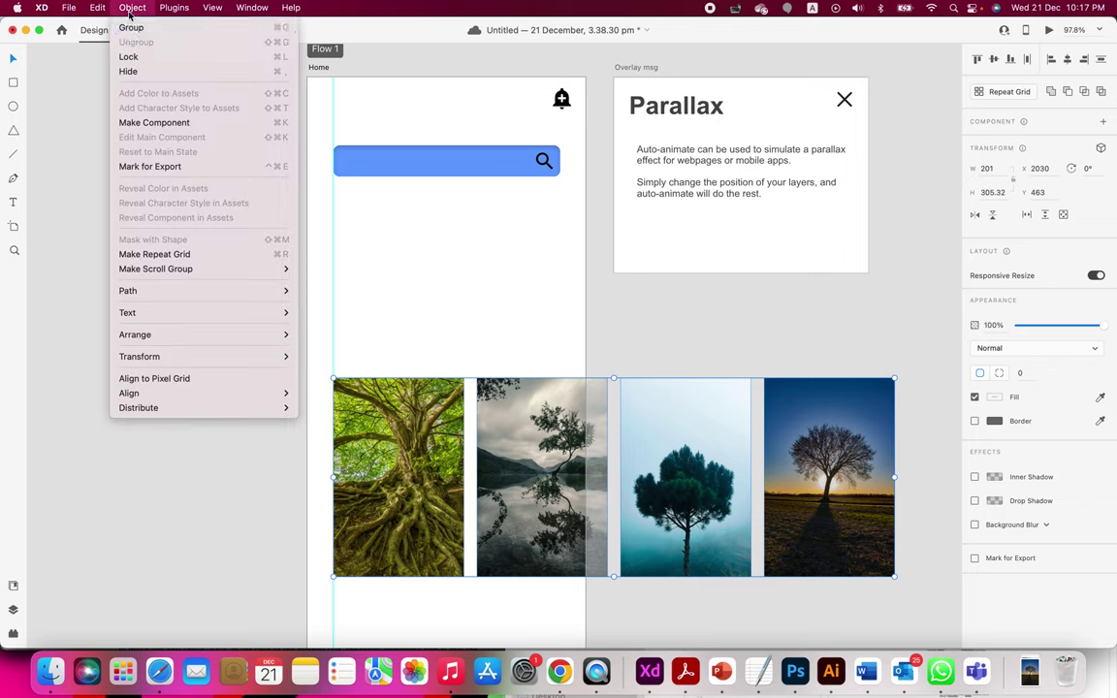
pyautogui.click(139, 29)
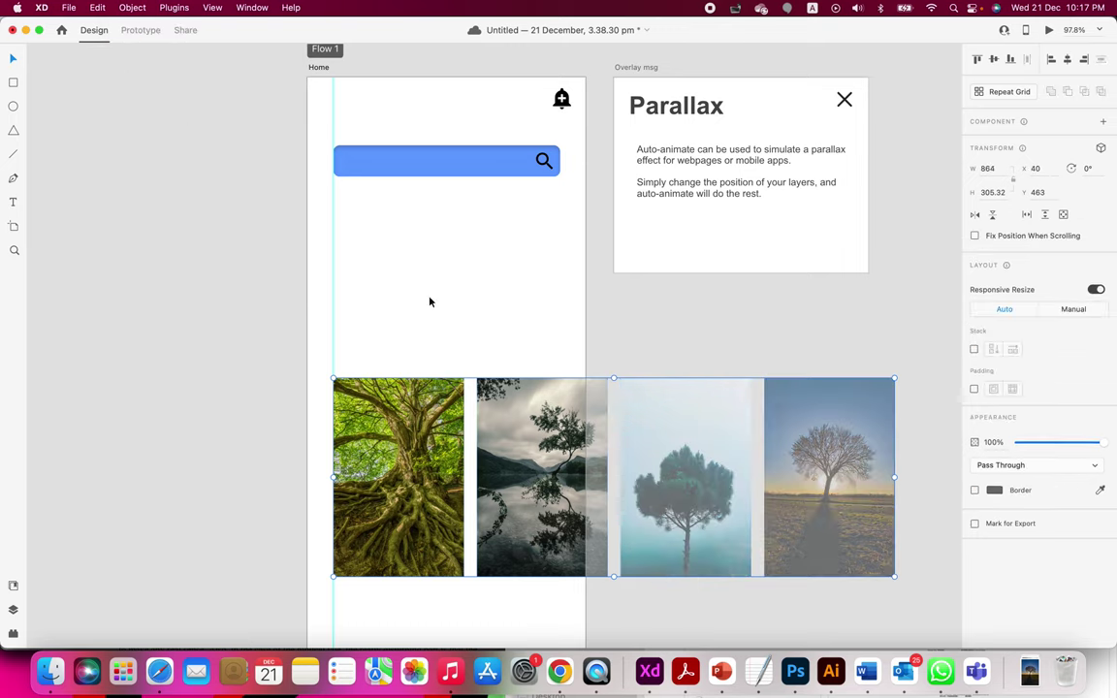
pyautogui.scroll(-3, 430, 302)
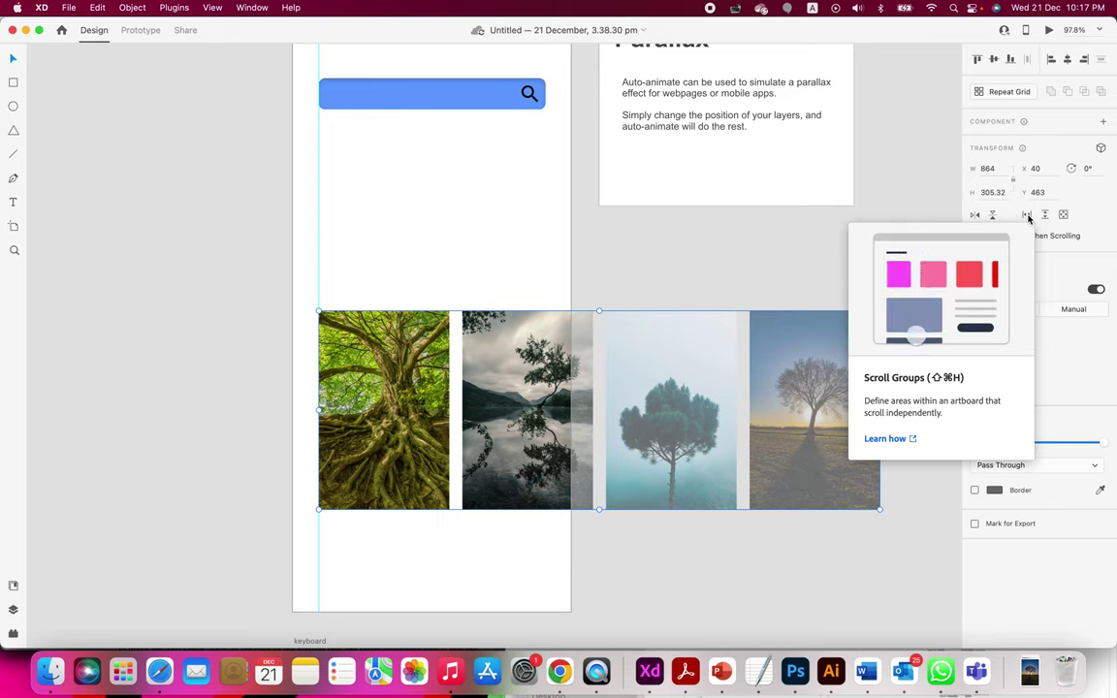
pyautogui.click(1027, 215)
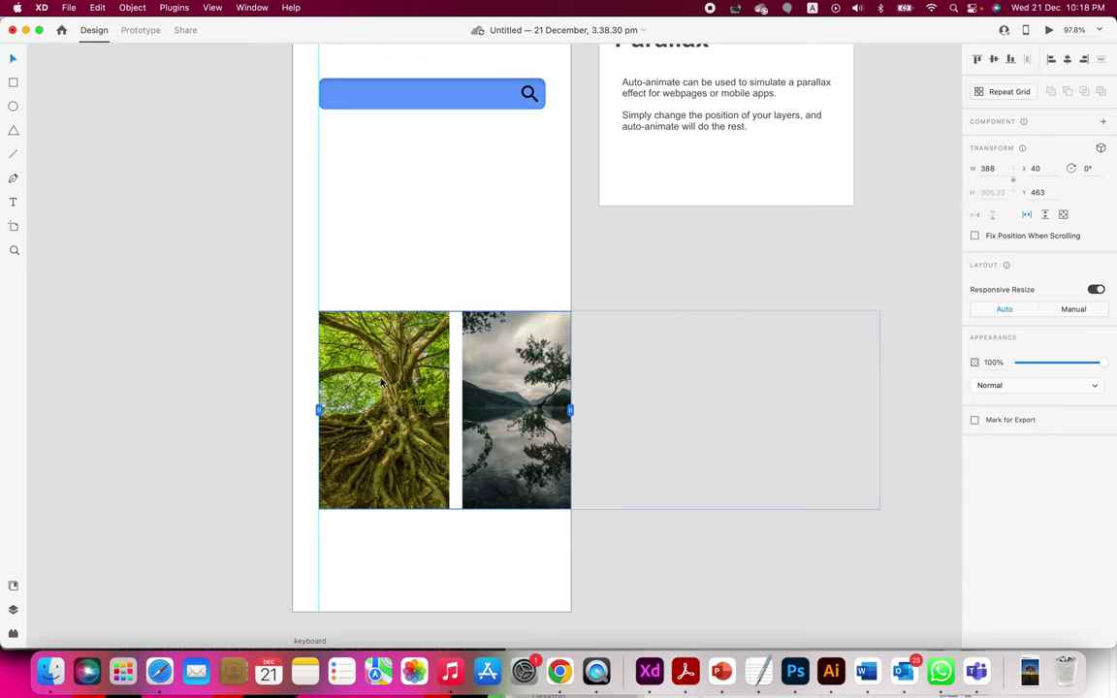
# Step: Preview the Home artboard, scroll the photo row to its last image and back, and close the preview
pyautogui.click(1048, 31)
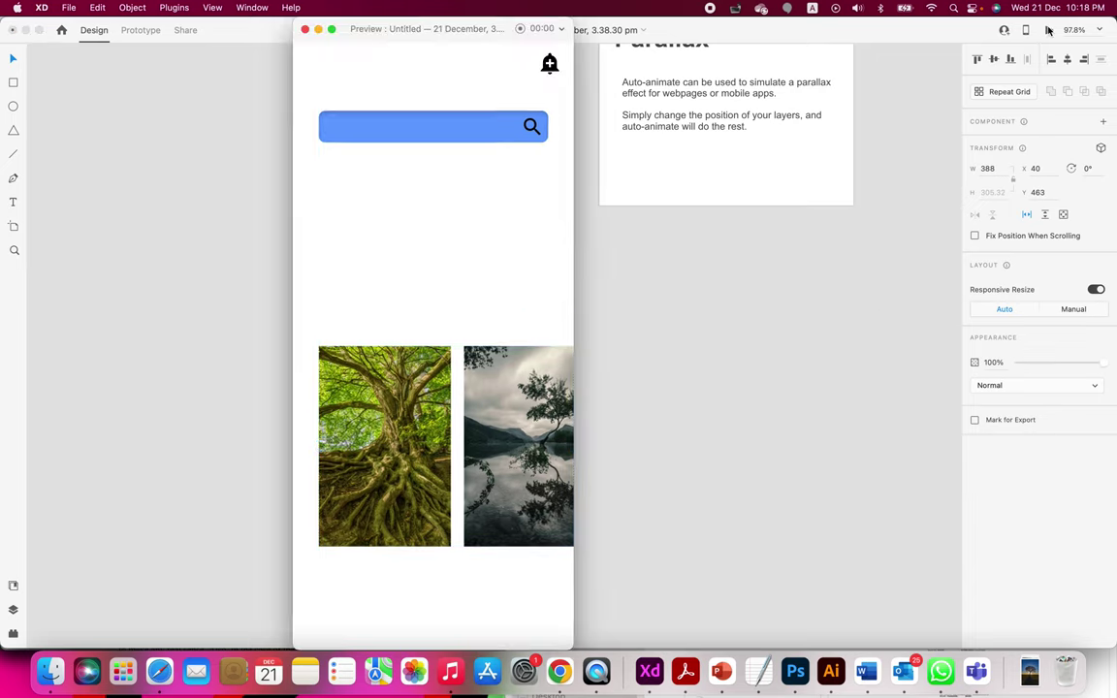
pyautogui.hscroll(3, 475, 416)
pyautogui.hscroll(5, 475, 415)
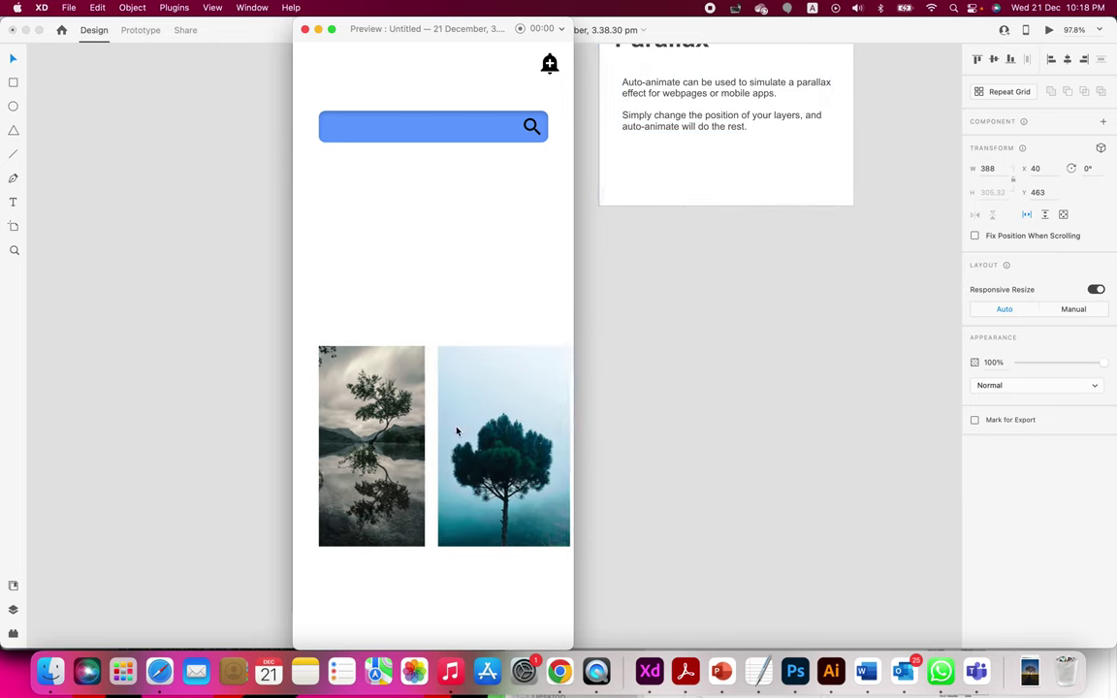
pyautogui.hscroll(5, 390, 443)
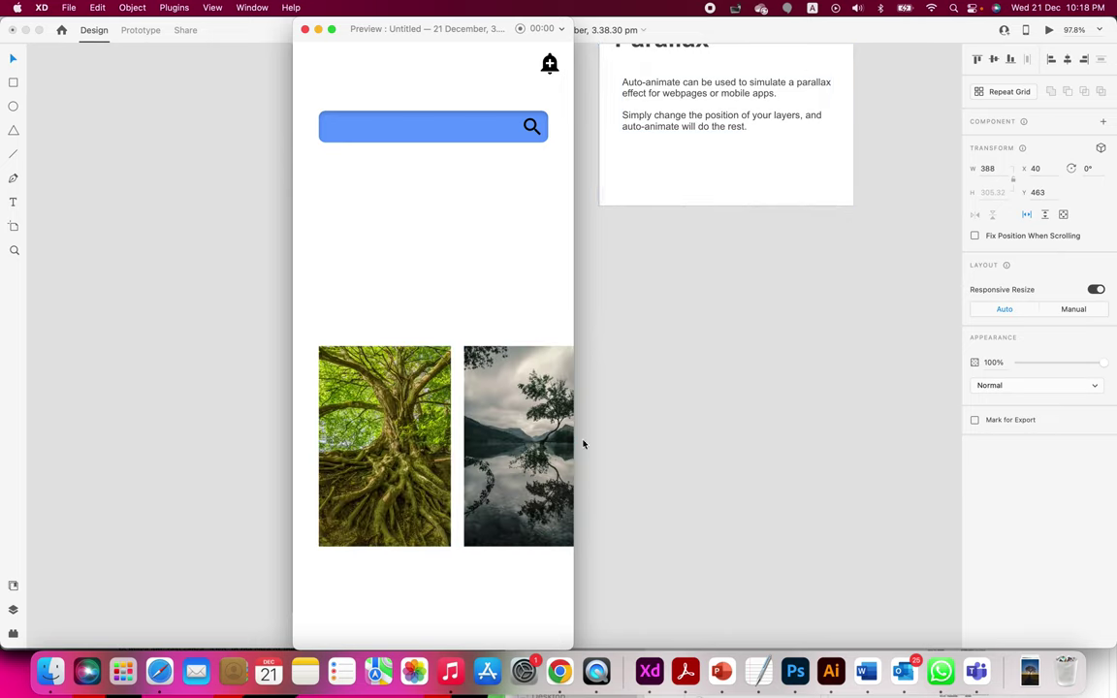
pyautogui.hscroll(-2, 496, 448)
pyautogui.moveTo(411, 449); pyautogui.dragTo(415, 449)
pyautogui.moveTo(466, 426); pyautogui.dragTo(314, 429)
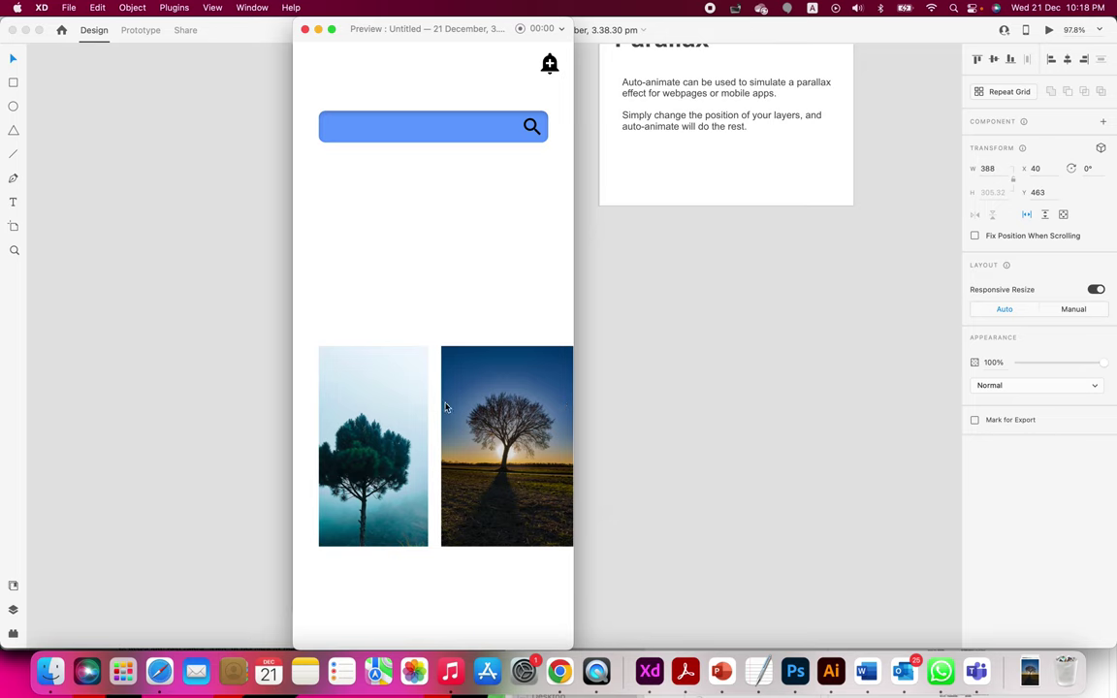
pyautogui.moveTo(446, 406); pyautogui.dragTo(614, 404)
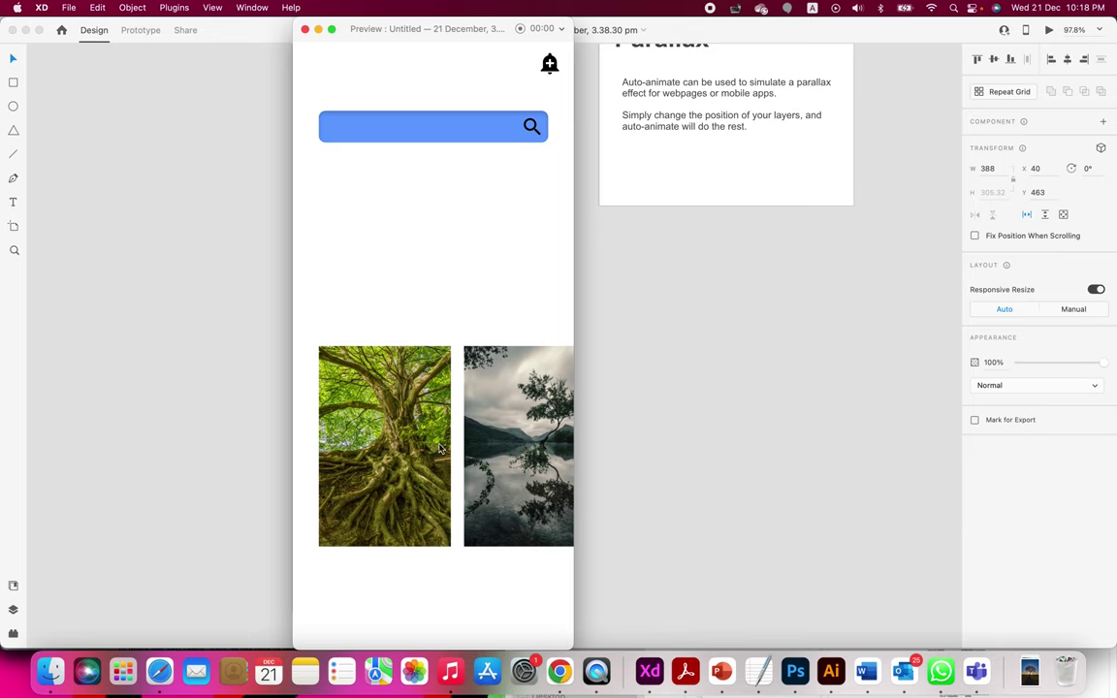
pyautogui.click(304, 29)
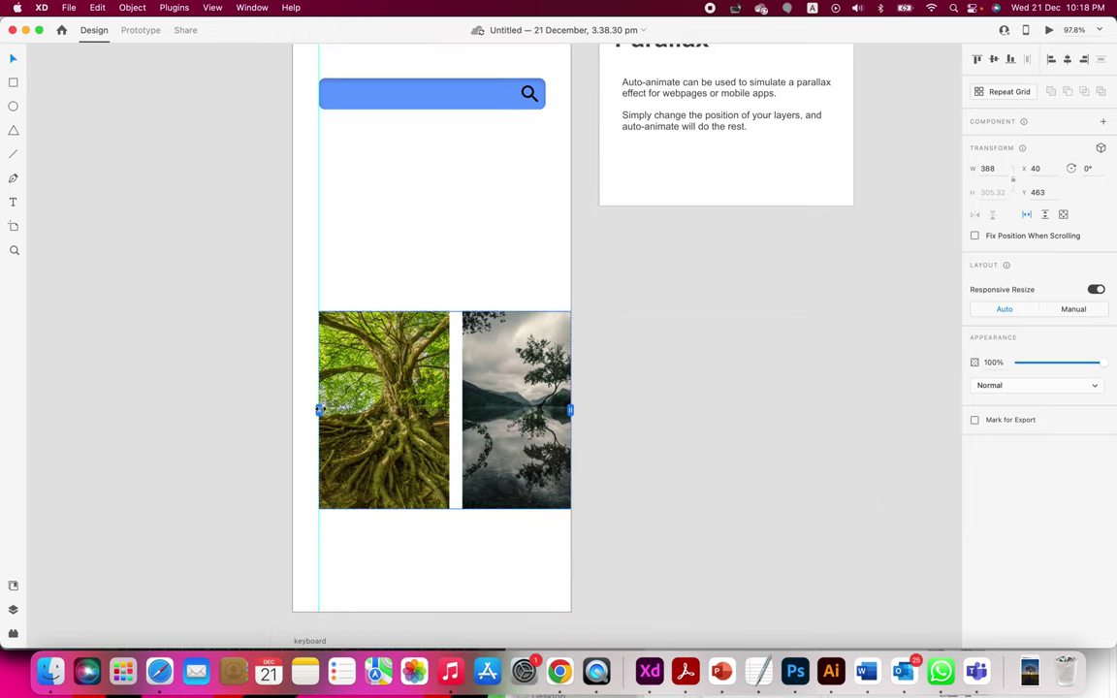
# Step: Extend the scroll group's viewport to the Home artboard's left edge and check the photo scrolling in the preview
pyautogui.moveTo(319, 409); pyautogui.dragTo(293, 408)
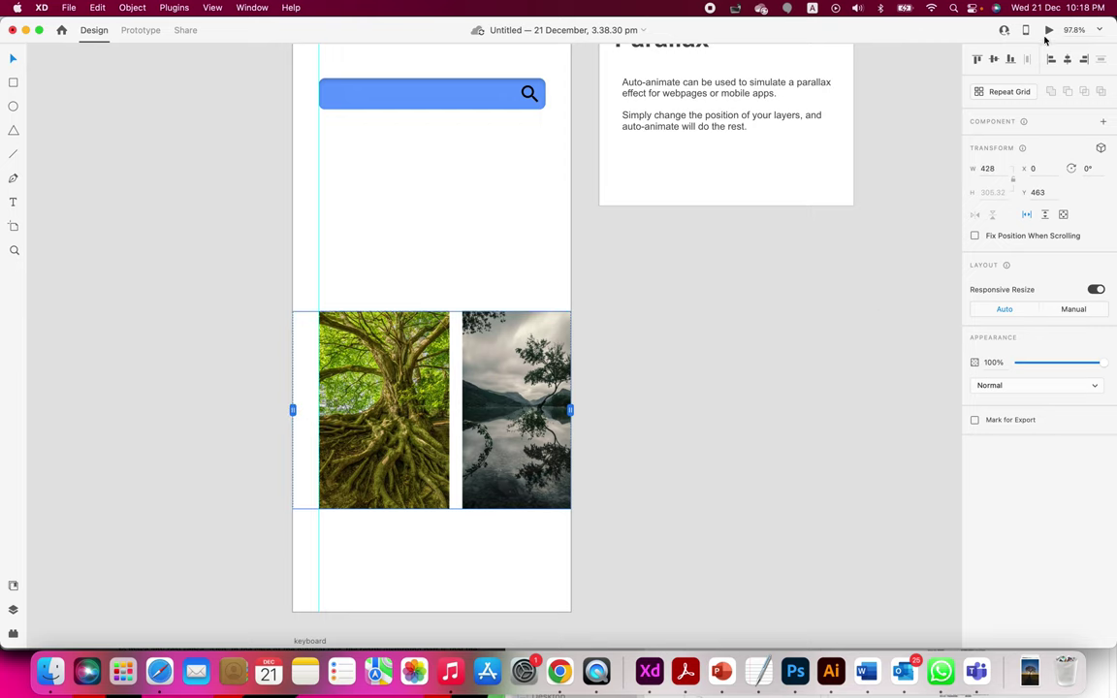
pyautogui.click(1049, 30)
pyautogui.hscroll(3, 451, 398)
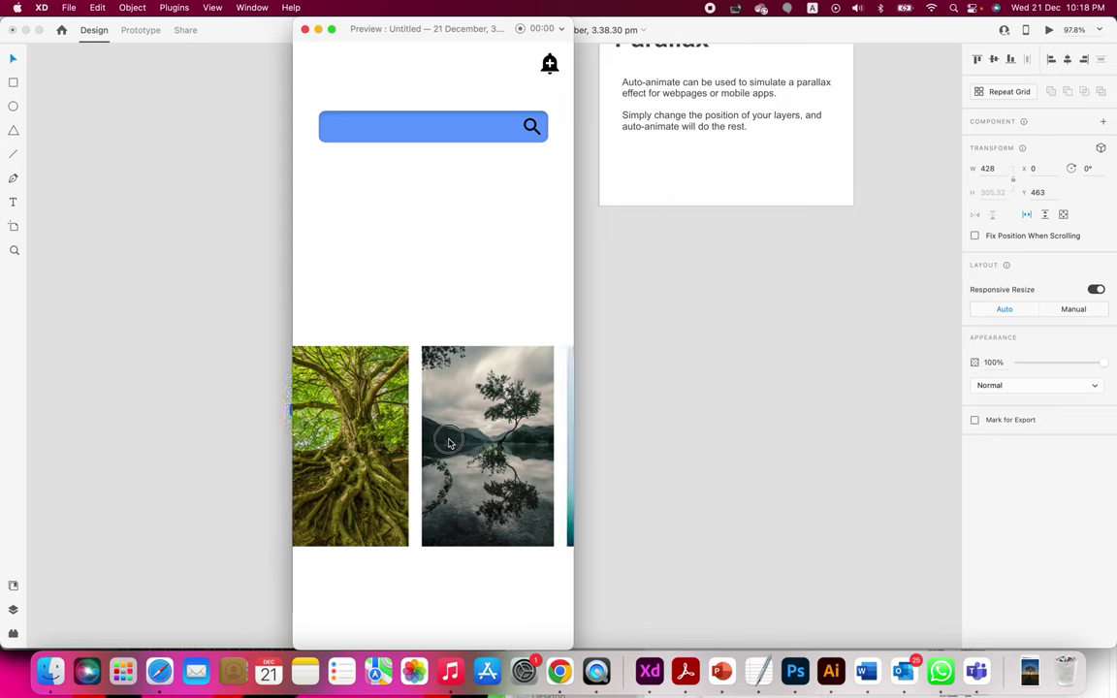
pyautogui.hscroll(3, 492, 439)
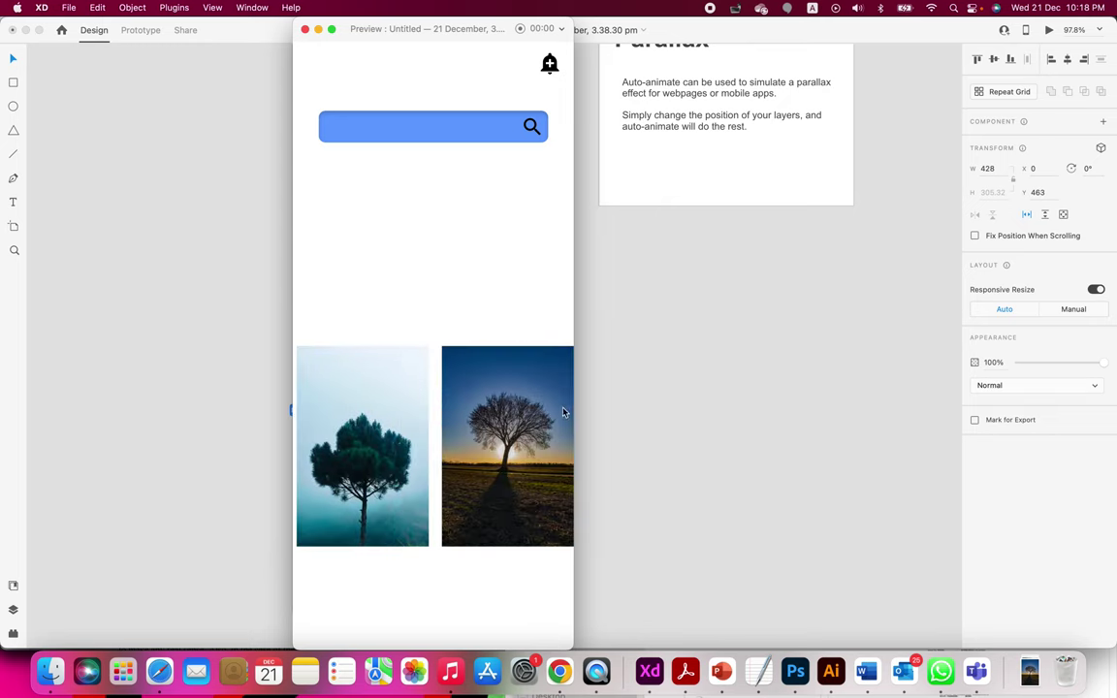
pyautogui.click(306, 30)
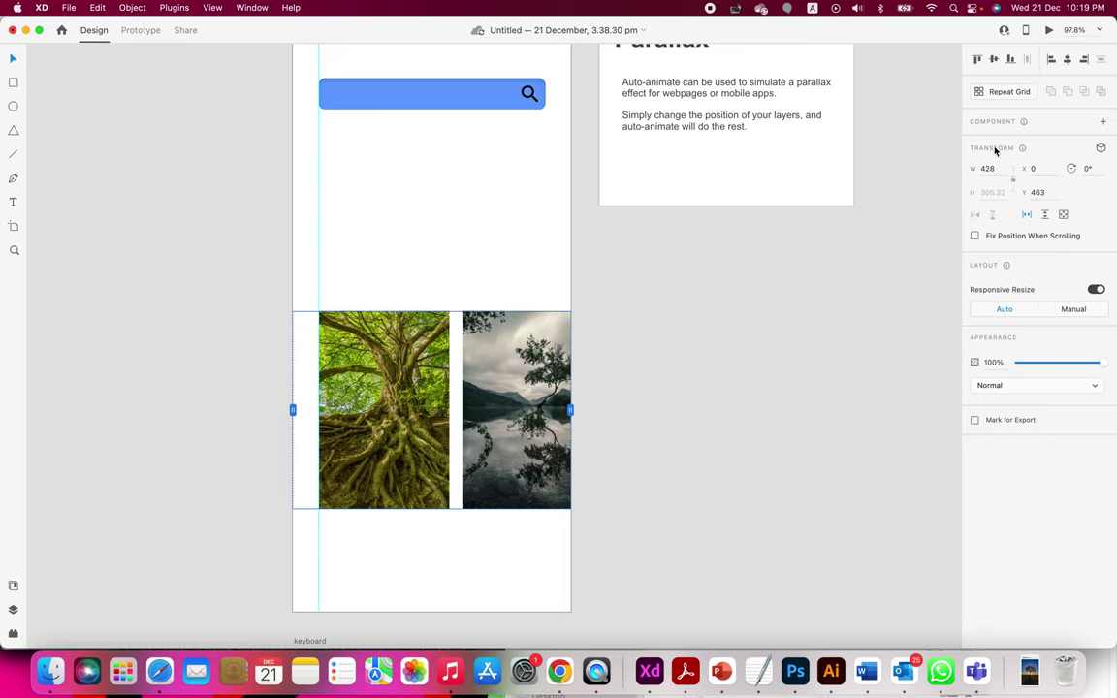
pyautogui.click(1073, 310)
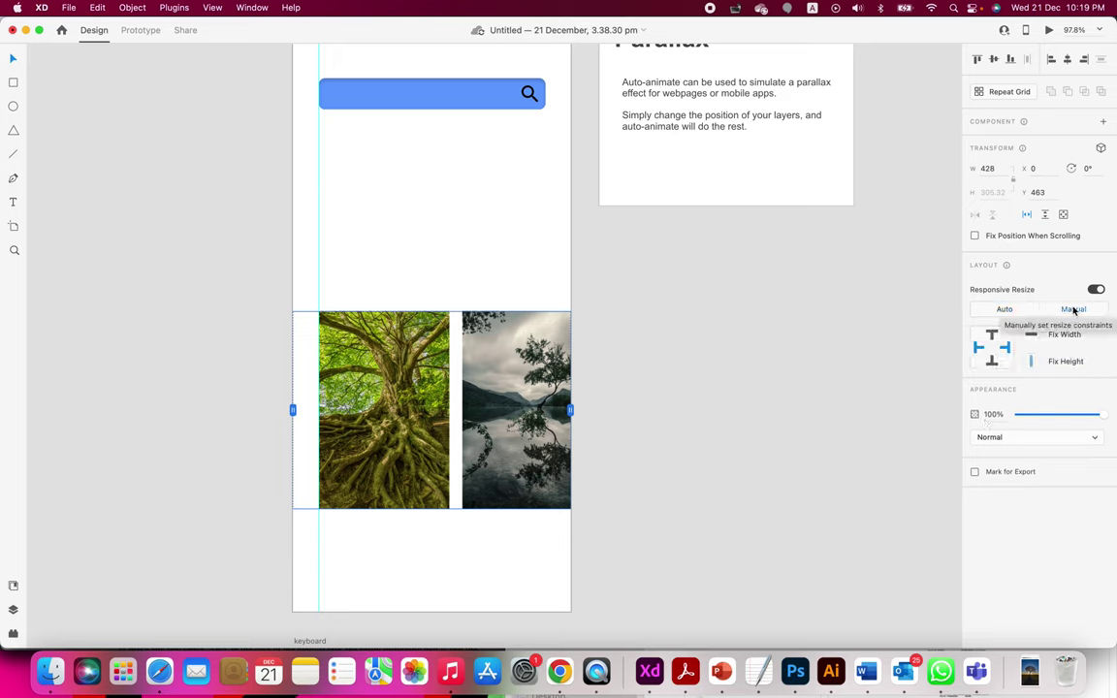
pyautogui.click(1008, 310)
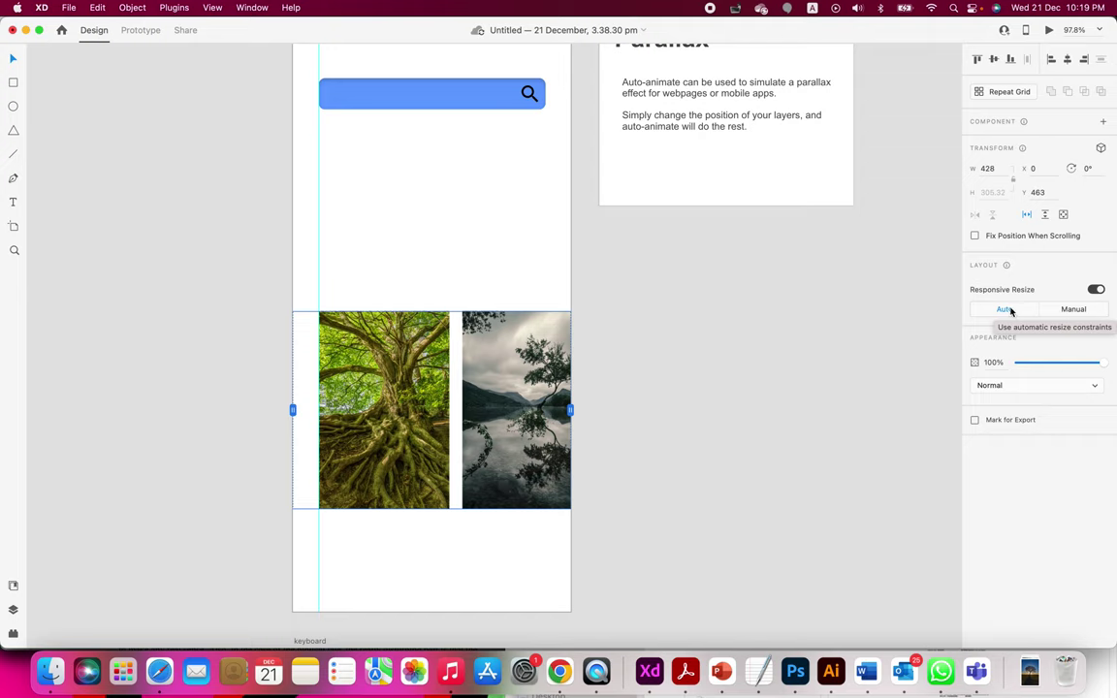
pyautogui.click(1094, 290)
pyautogui.click(1096, 290)
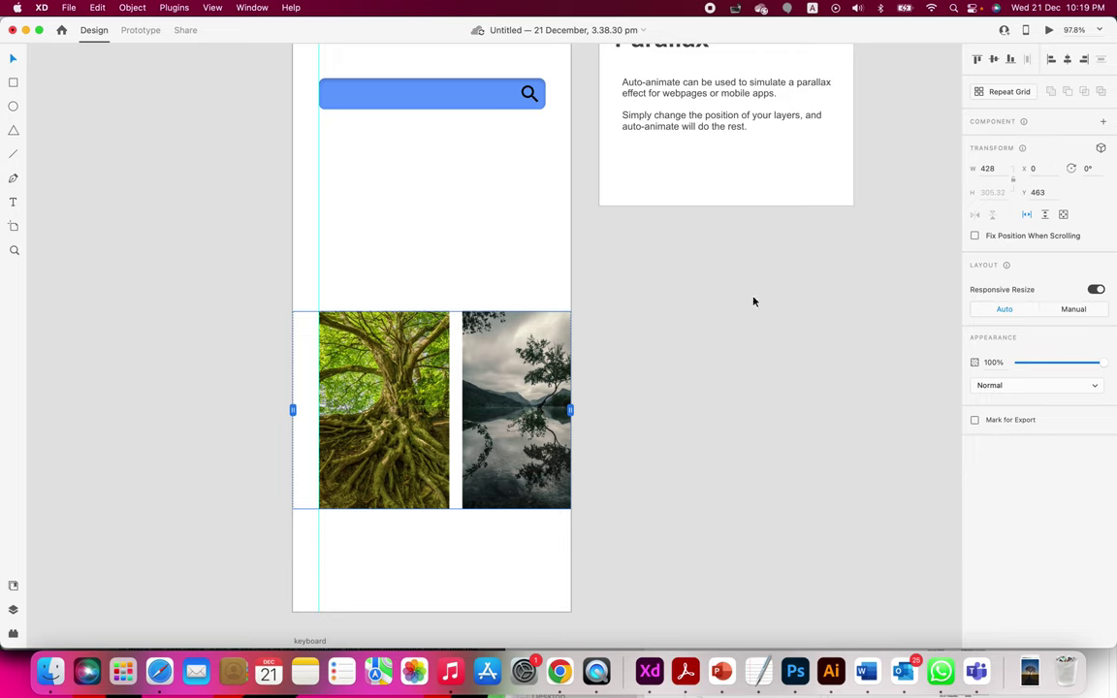
# Step: Enable separate padding for each edge on the photo group inside the scroll group, with right and left padding of 35
pyautogui.click(905, 222)
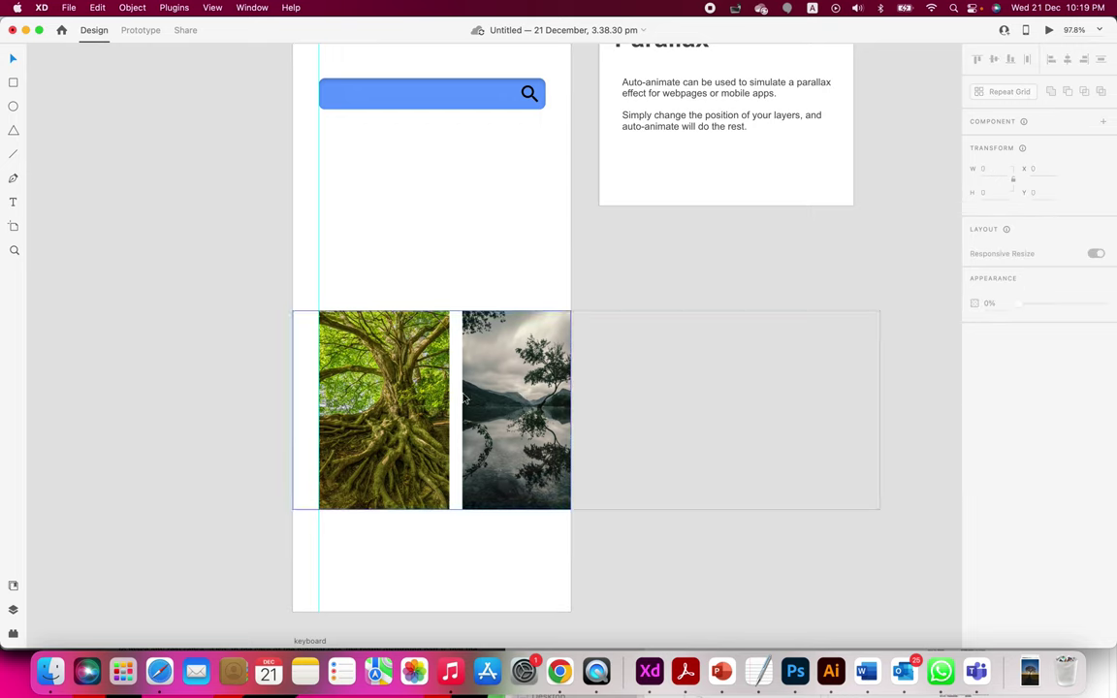
pyautogui.click(463, 397)
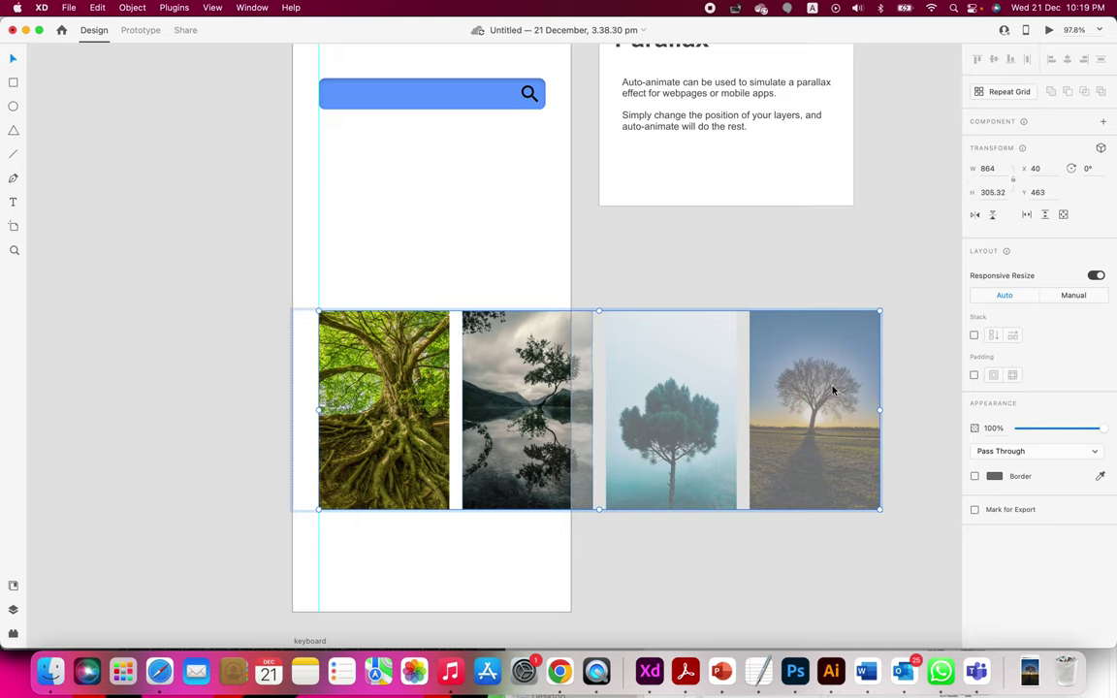
pyautogui.click(975, 376)
pyautogui.click(1012, 375)
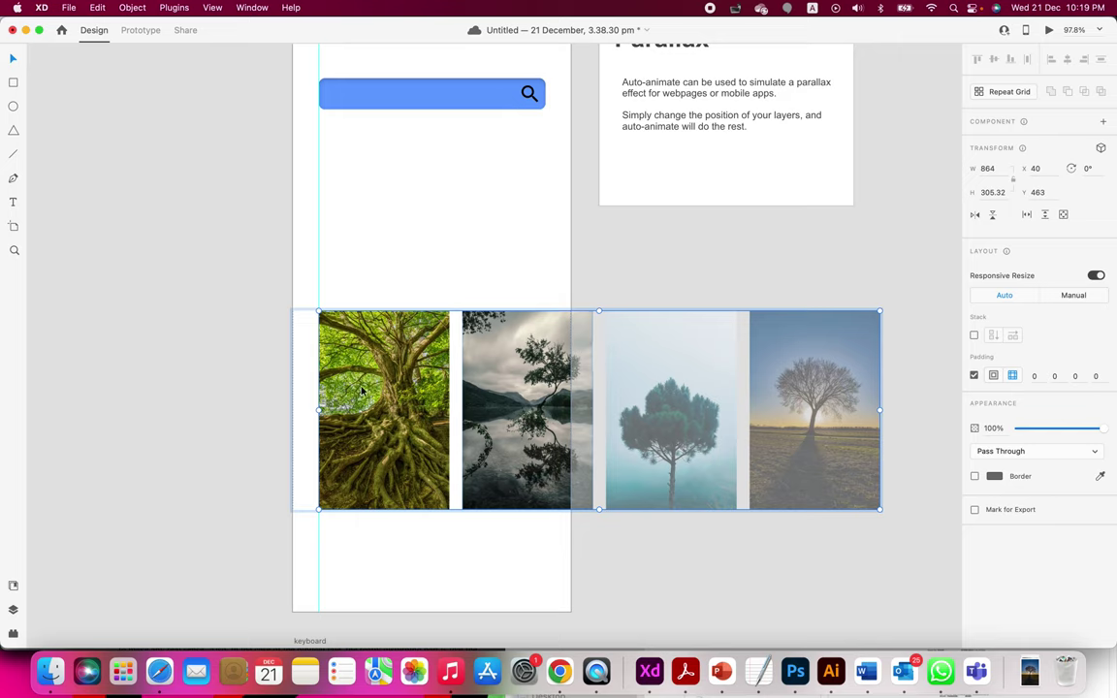
pyautogui.click(1054, 375)
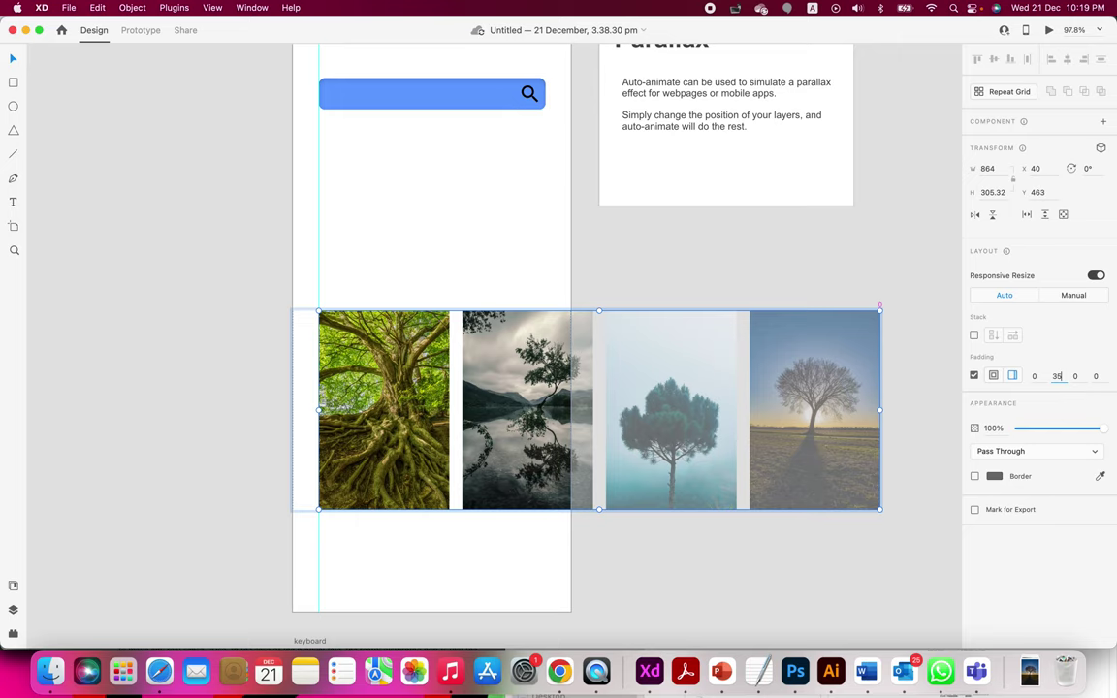
pyautogui.press('Return')
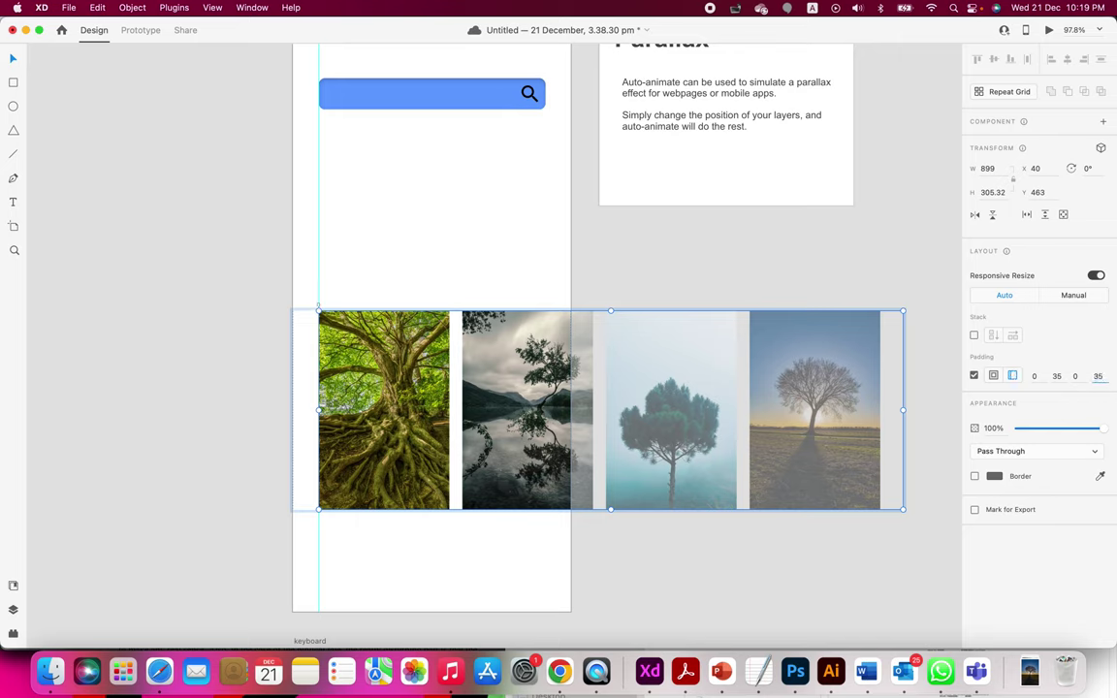
pyautogui.press('Return')
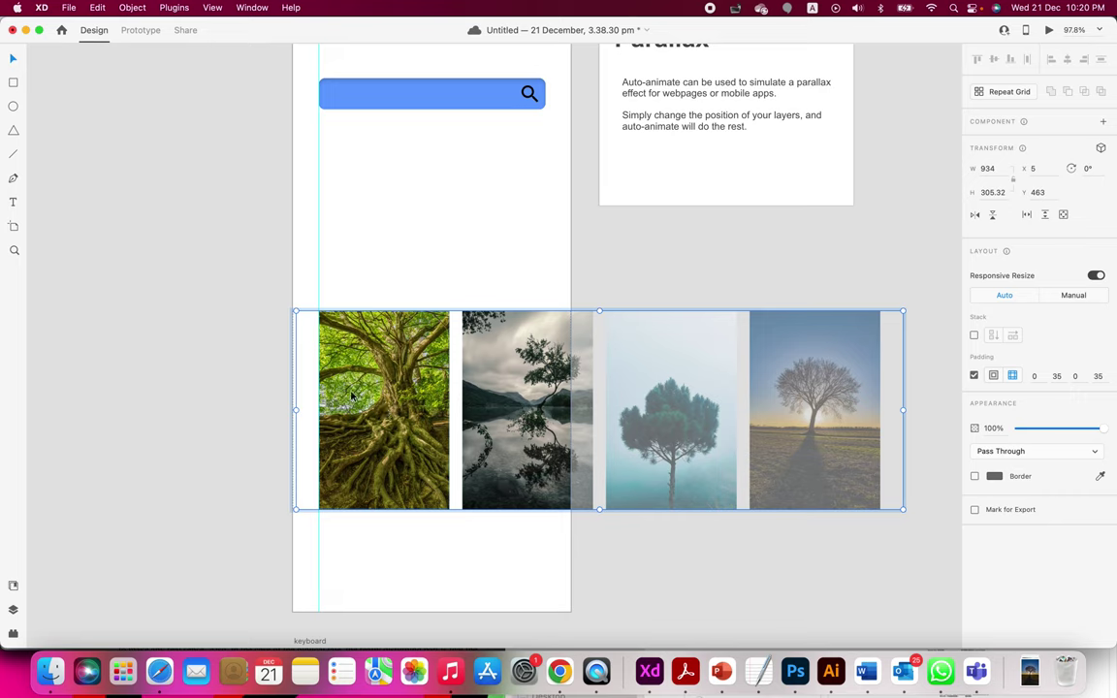
# Step: Try to stretch the photo group to the Home artboard's left edge by resizing it, and undo the resize
pyautogui.moveTo(295, 410); pyautogui.dragTo(291, 410)
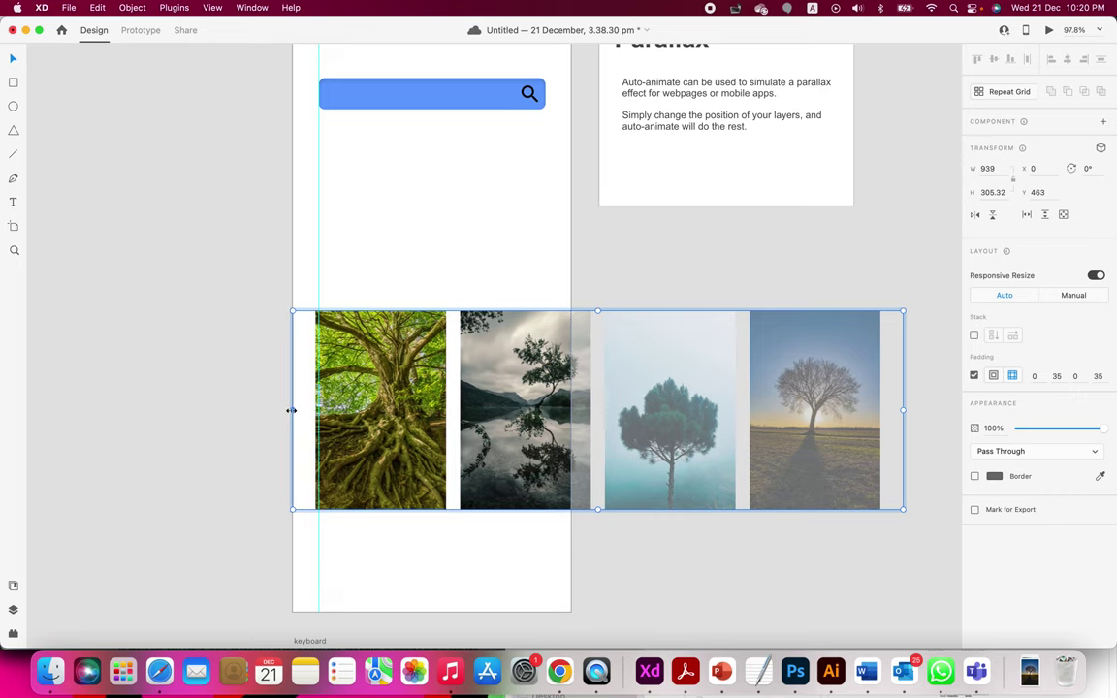
pyautogui.press('super+z')
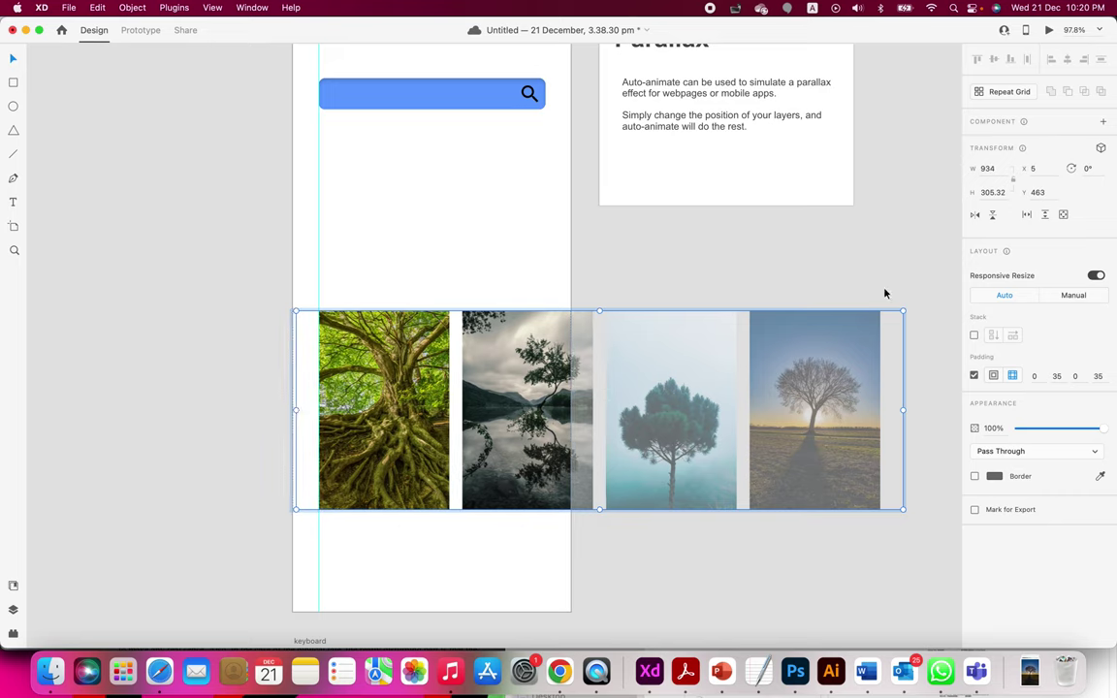
# Step: Try left padding values of 37 and 38 on the photo group
pyautogui.click(1100, 376)
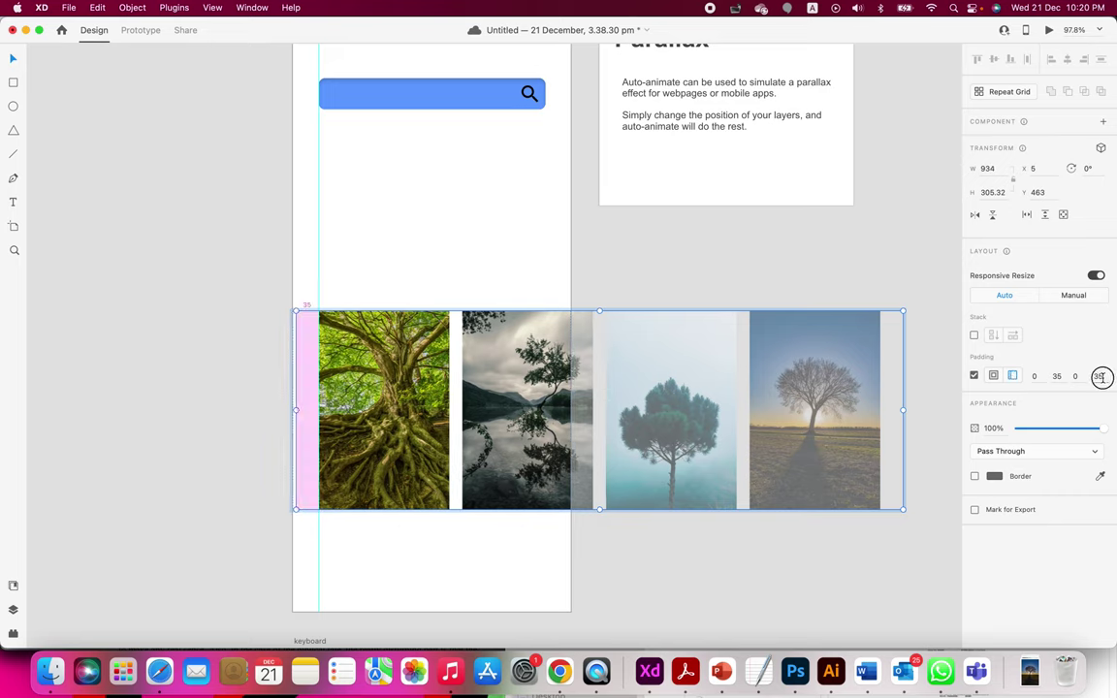
pyautogui.press('Return')
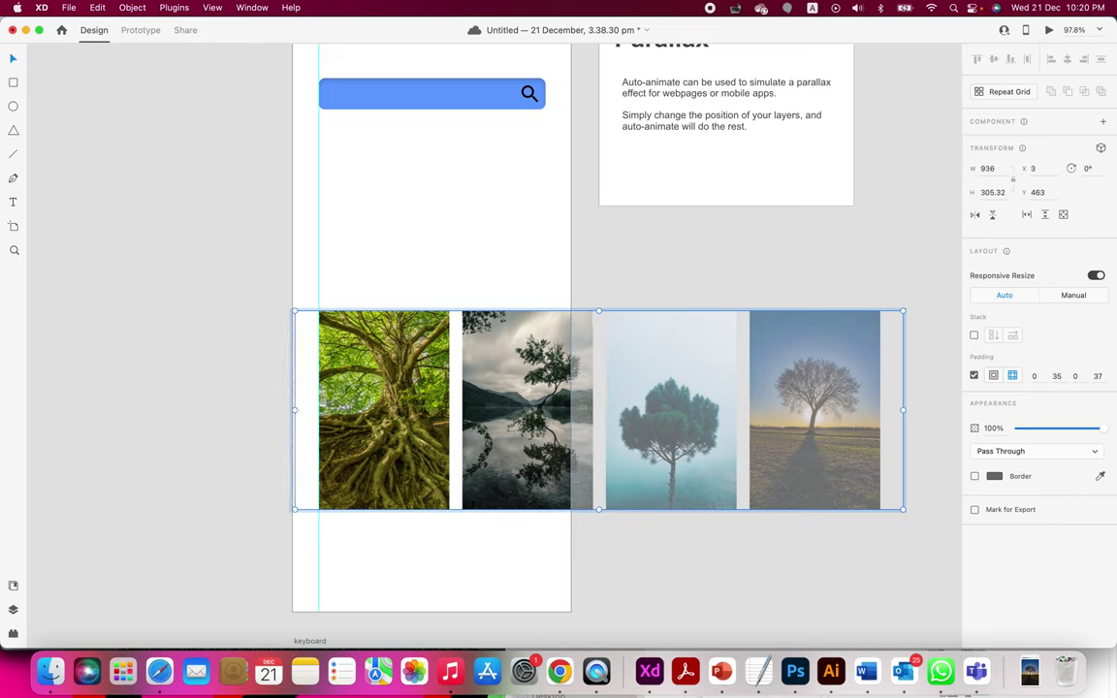
pyautogui.click(1099, 376)
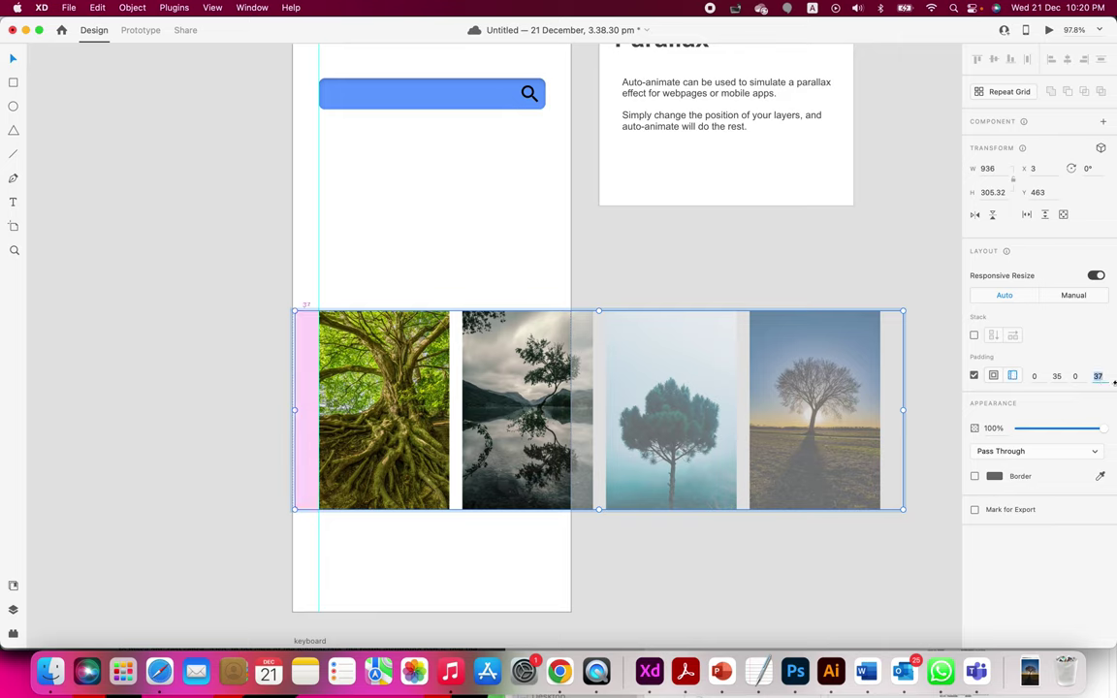
pyautogui.write('38')
pyautogui.press('Return')
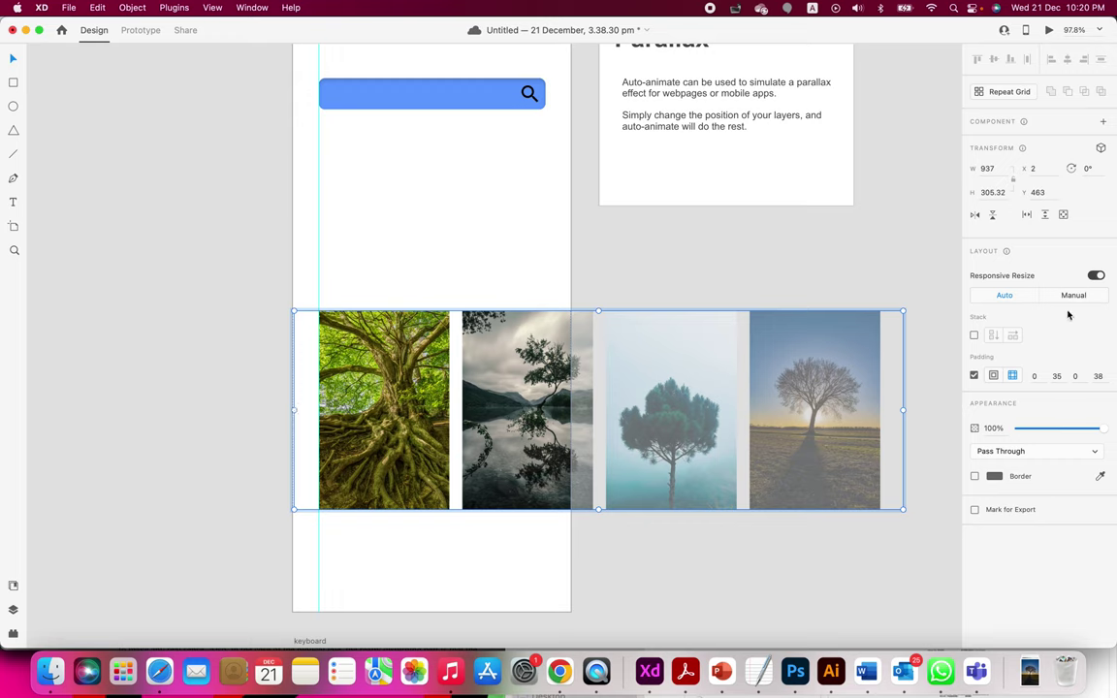
# Step: Set both the left and the right padding of the photo group to 40 and deselect the group
pyautogui.click(1100, 377)
pyautogui.click(1096, 377)
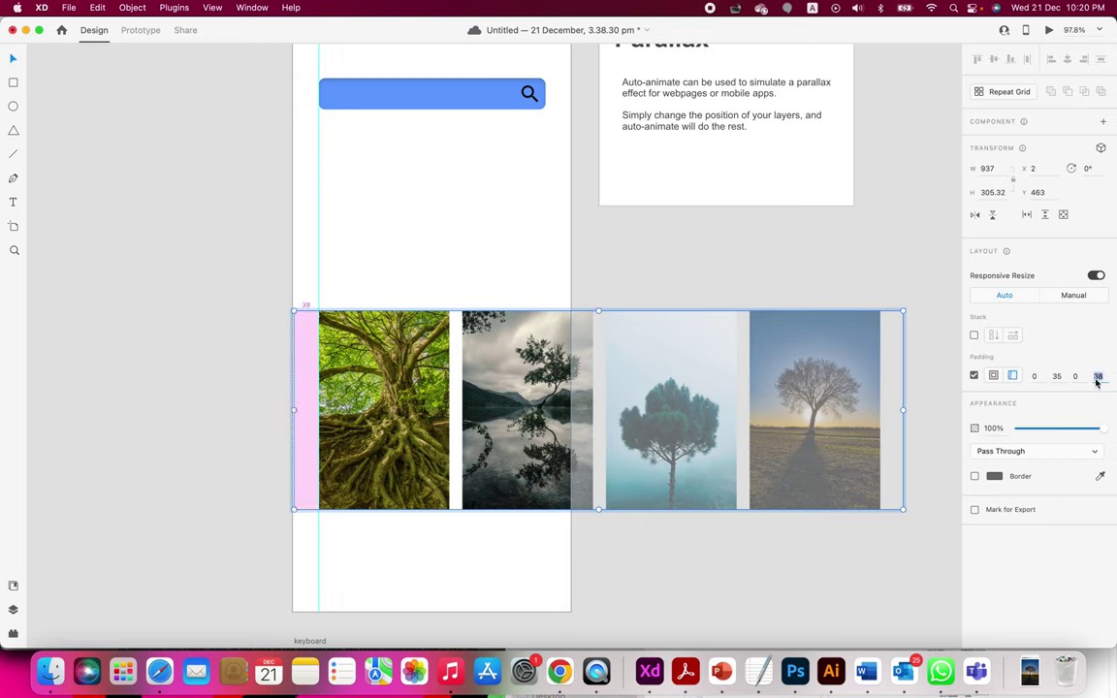
pyautogui.write('40')
pyautogui.press('Return')
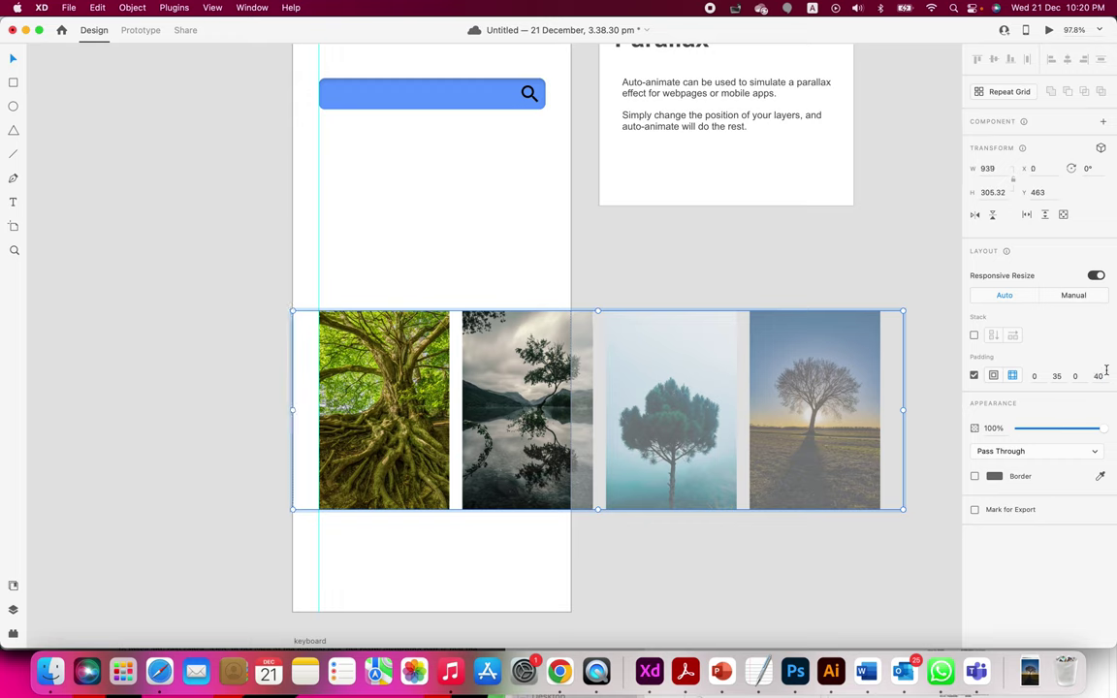
pyautogui.click(1057, 376)
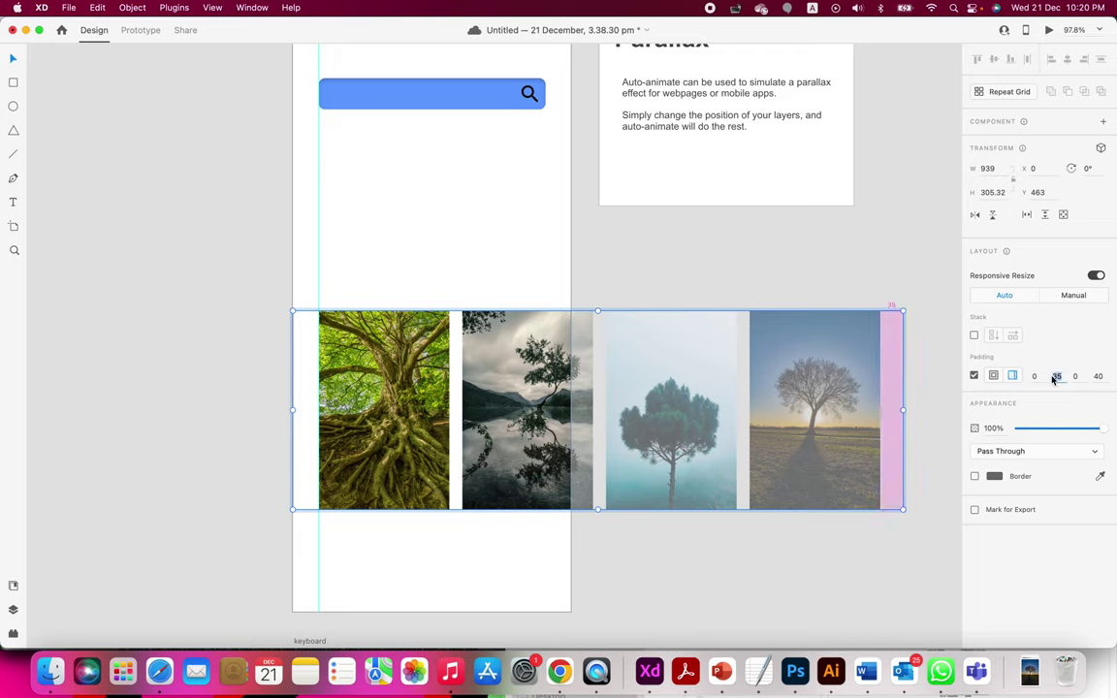
pyautogui.write('40')
pyautogui.press('Return')
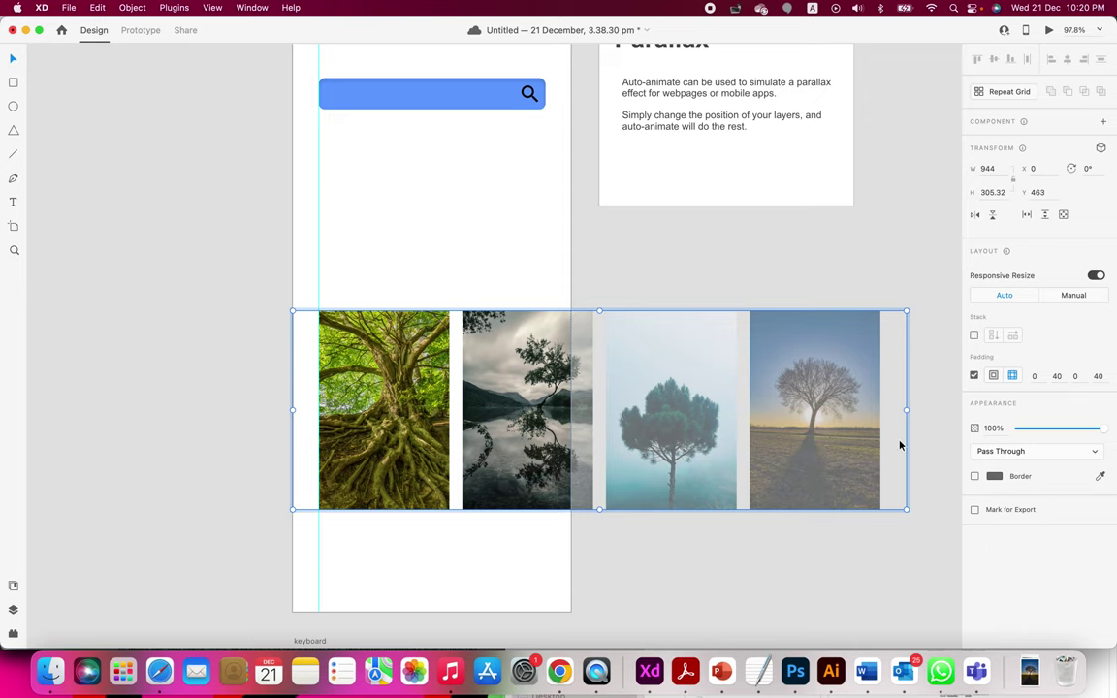
pyautogui.click(883, 260)
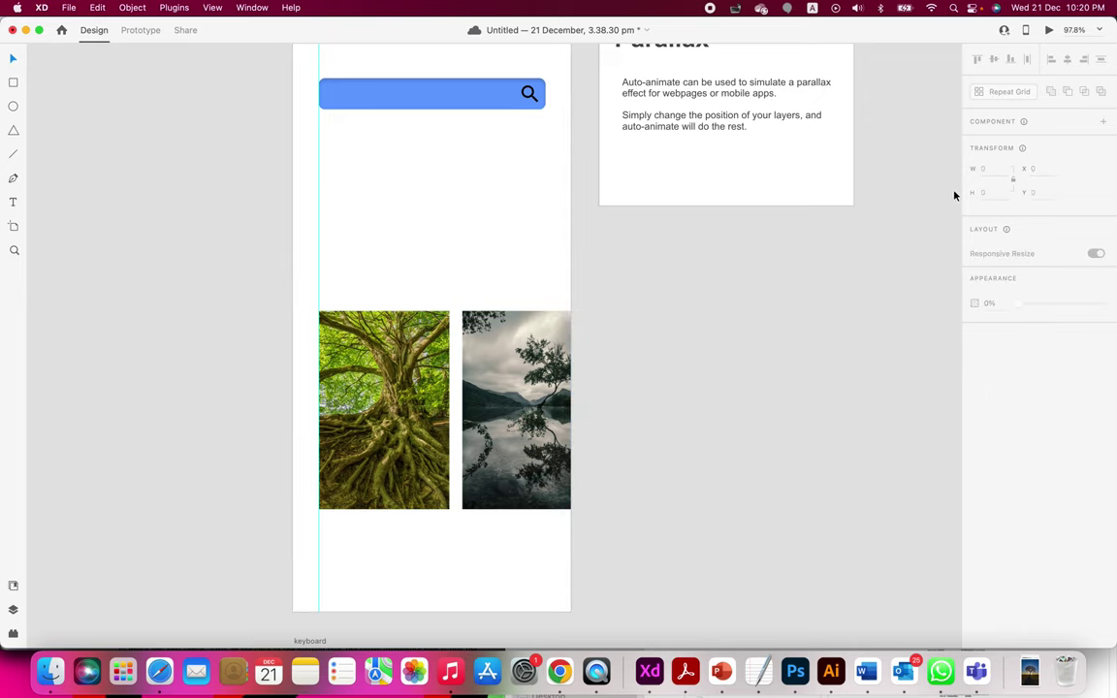
# Step: Check the padding at both ends of the photo row by scrolling it back and forth in the preview, and close the preview
pyautogui.click(1049, 30)
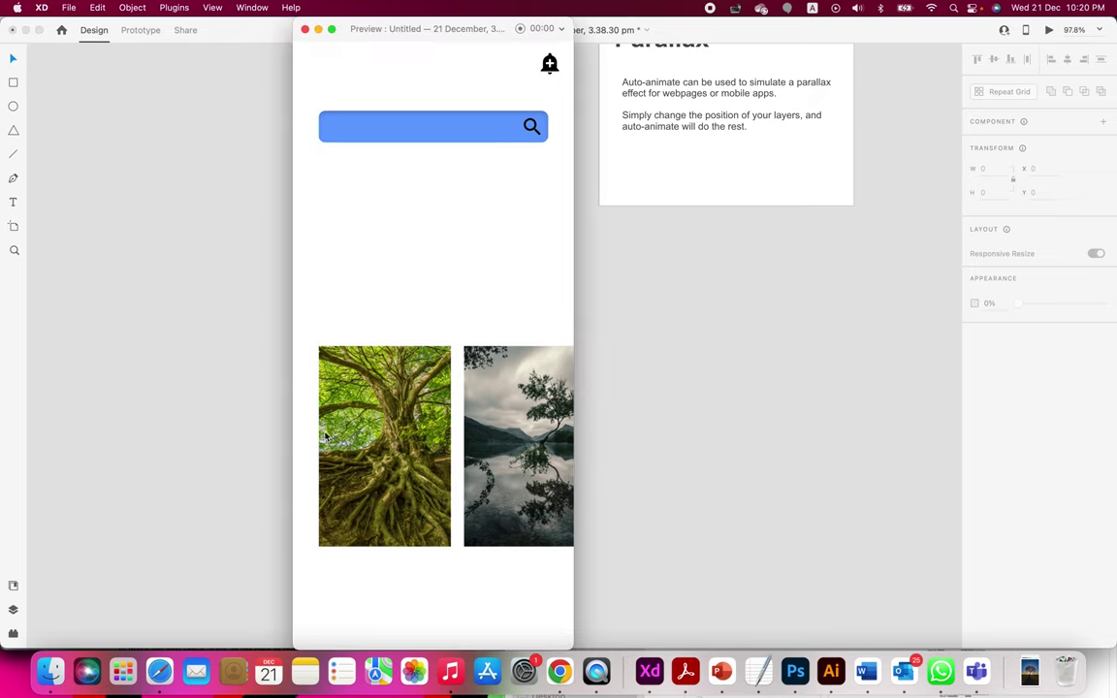
pyautogui.click(377, 449)
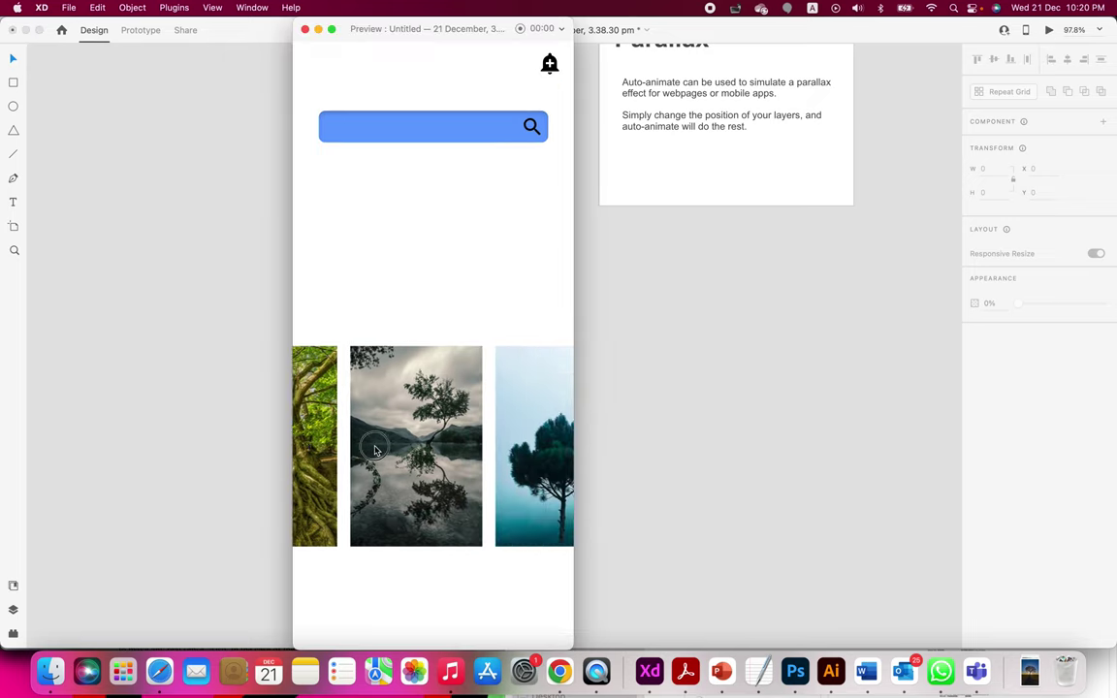
pyautogui.moveTo(377, 449); pyautogui.dragTo(205, 447)
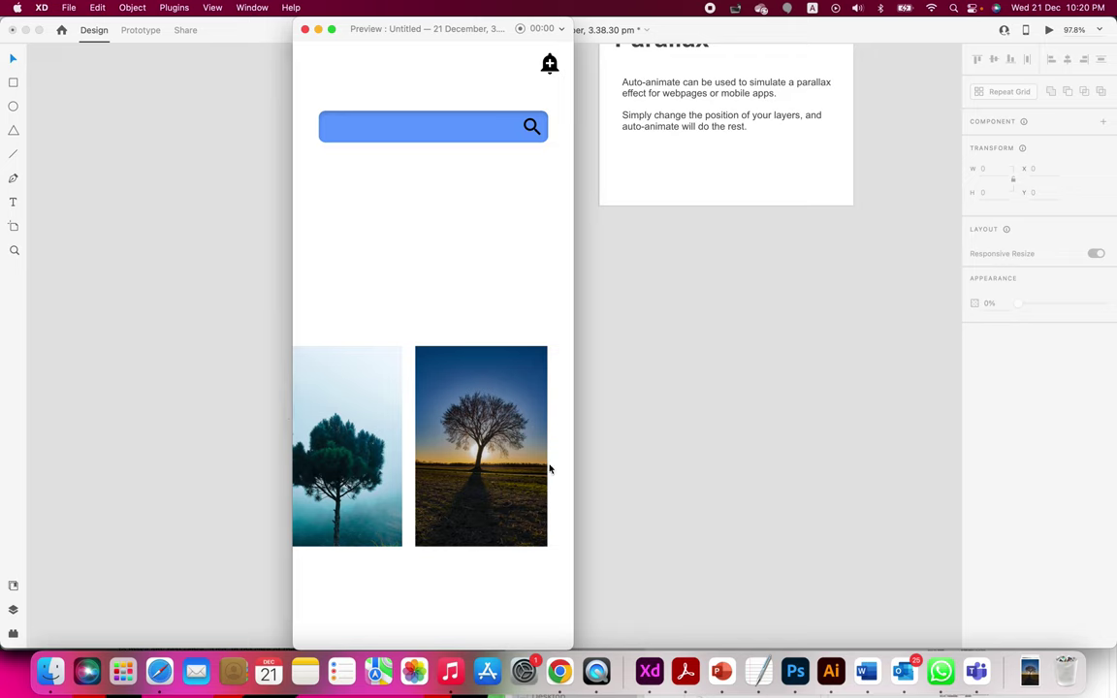
pyautogui.click(471, 432)
pyautogui.click(446, 444)
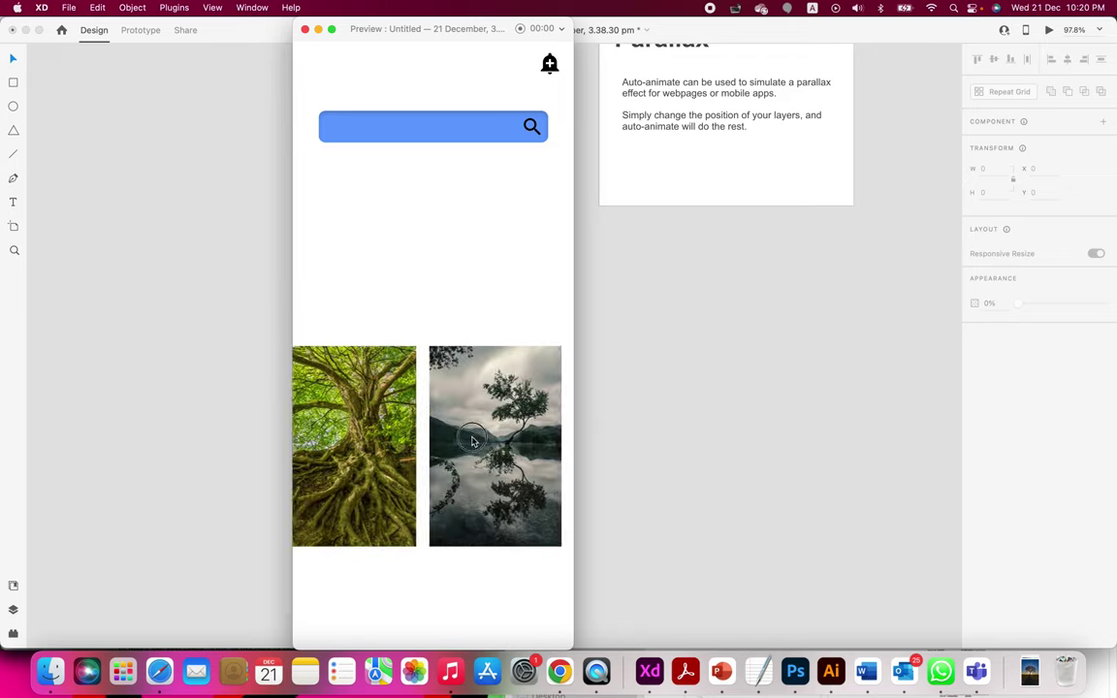
pyautogui.click(398, 443)
pyautogui.click(532, 449)
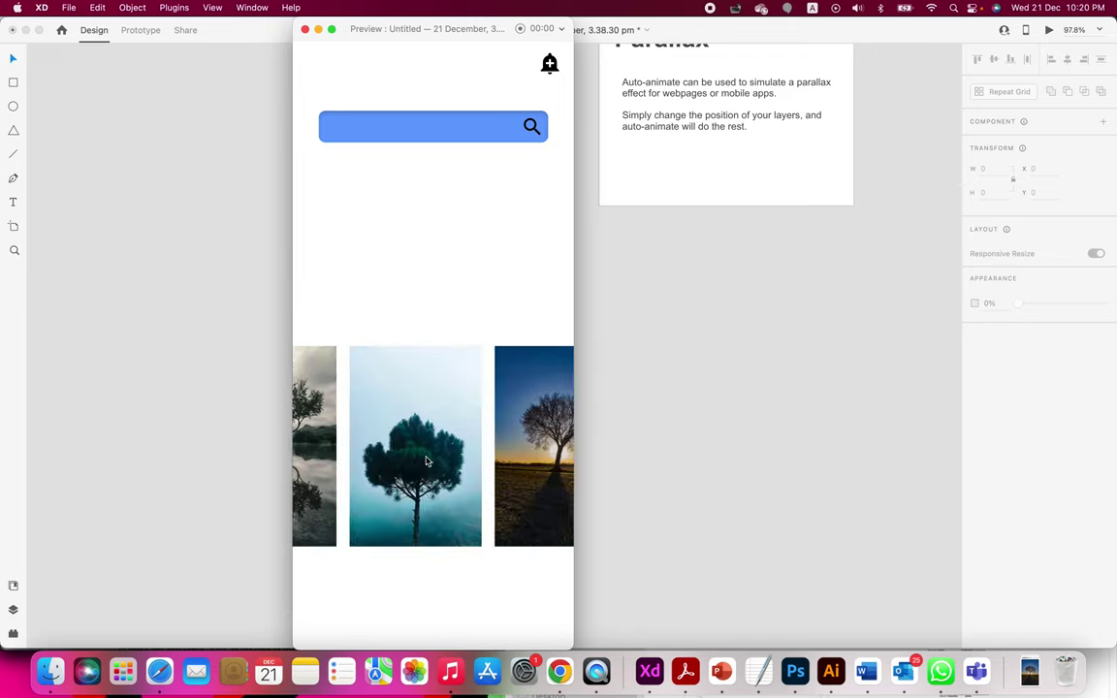
pyautogui.click(582, 444)
pyautogui.click(511, 439)
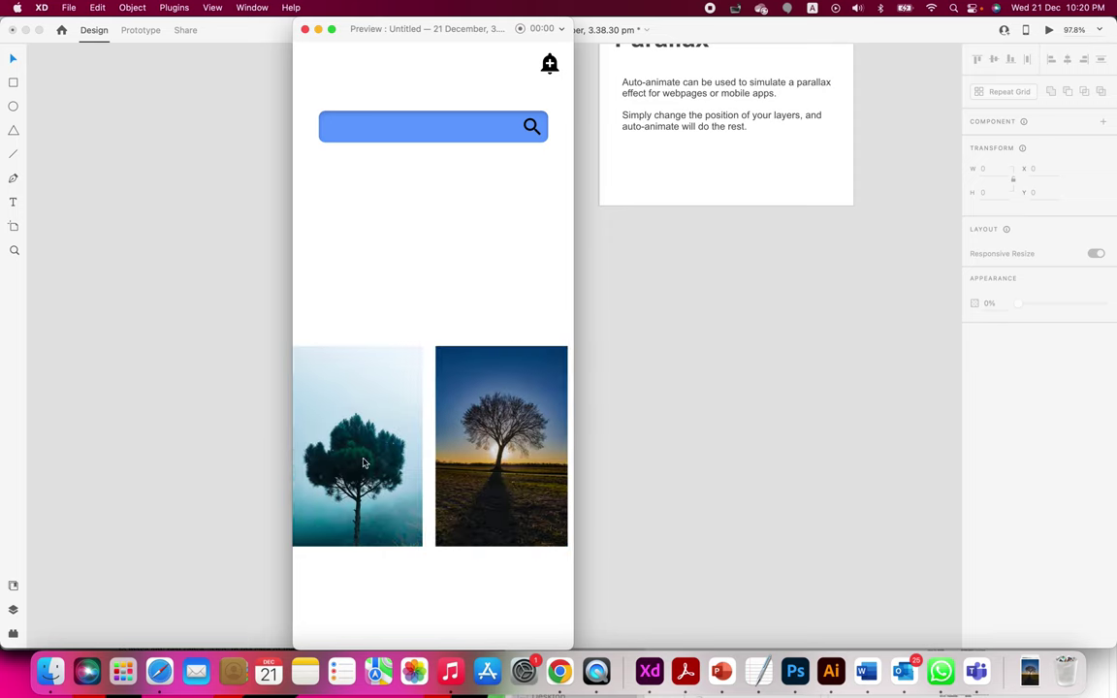
pyautogui.click(536, 462)
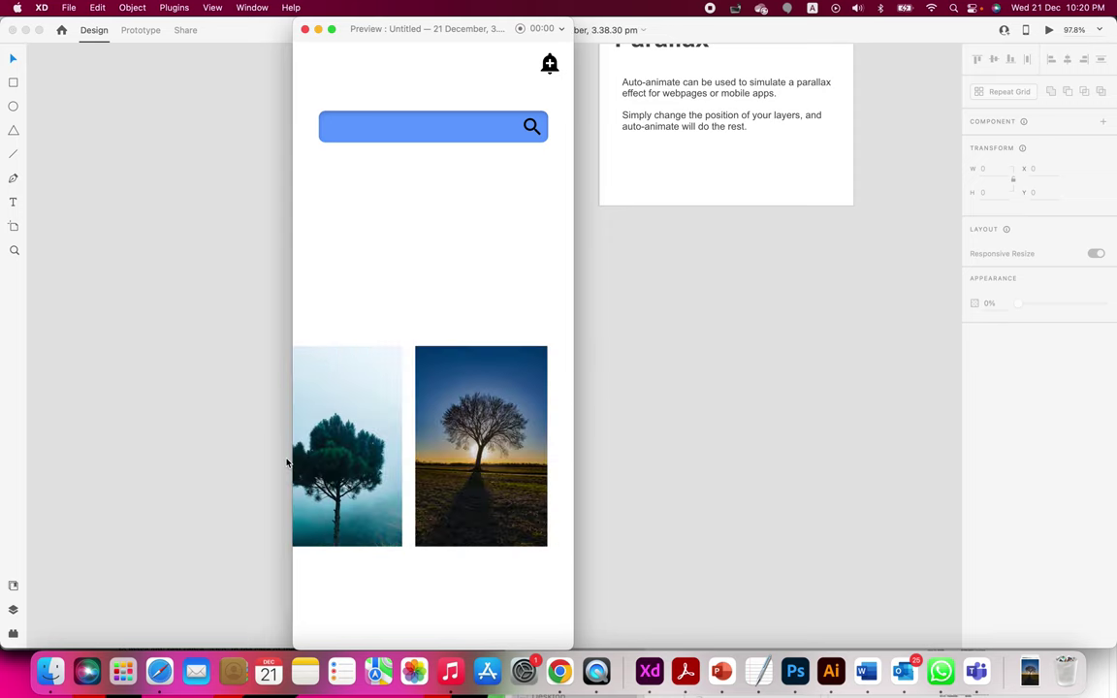
pyautogui.click(305, 31)
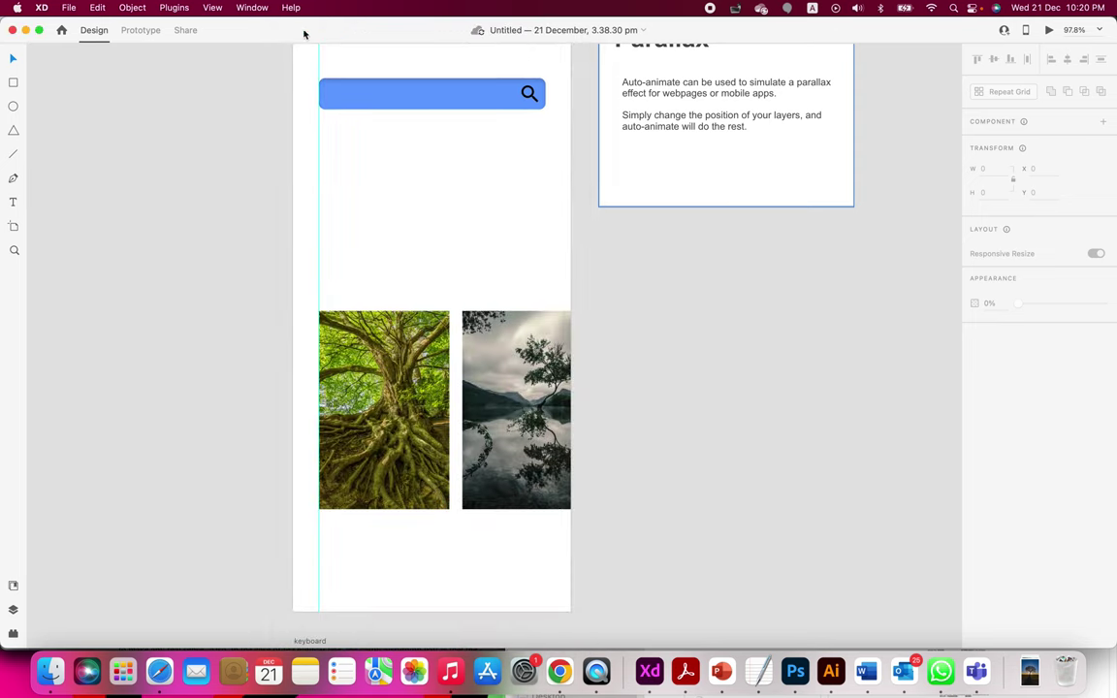